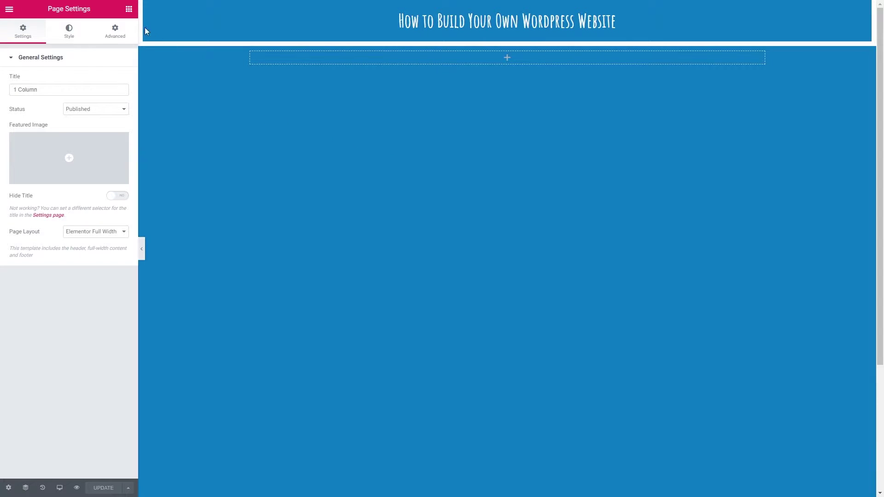
Find the Accordion widget and place it in the empty section below the page heading
left_click(129, 10)
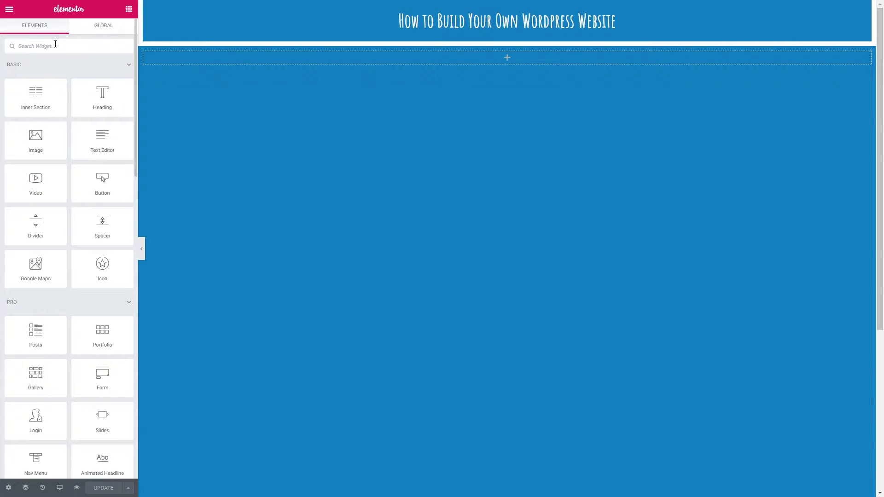
type("acc")
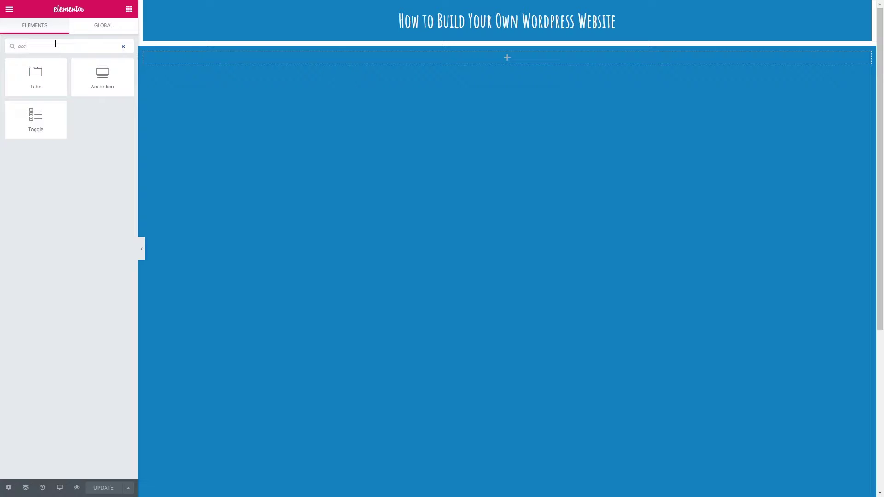
left_click_drag(95, 79, 449, 57)
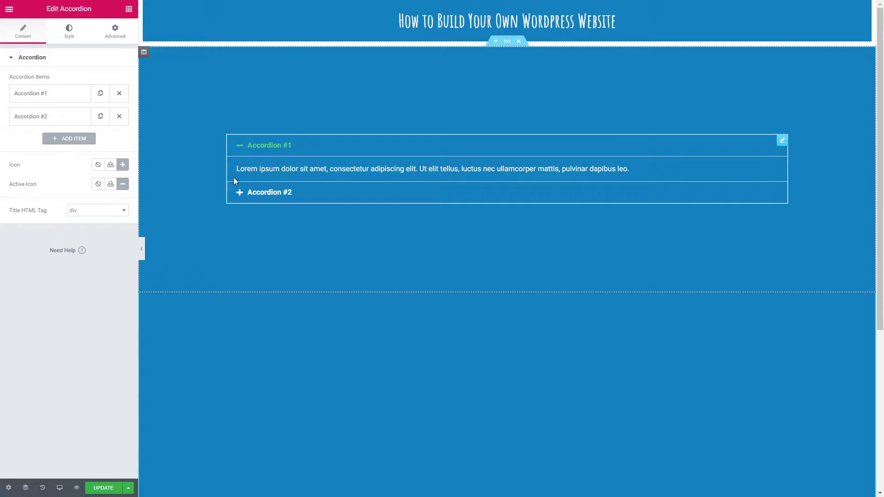
Try adding and duplicating a third accordion item, and delete both extra items
left_click(72, 138)
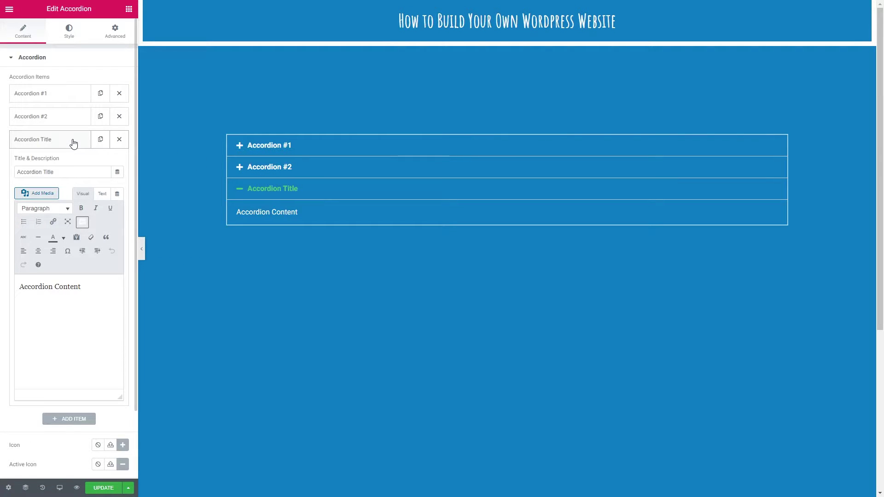
left_click(73, 143)
left_click(101, 140)
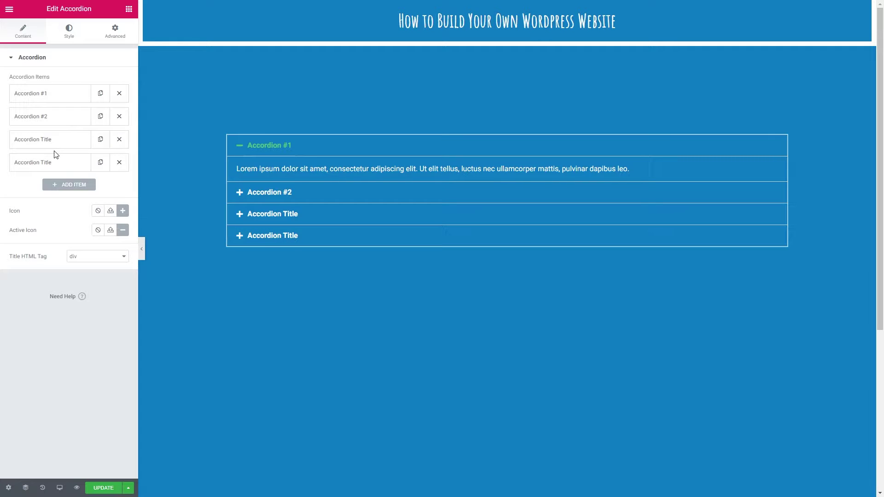
left_click(119, 162)
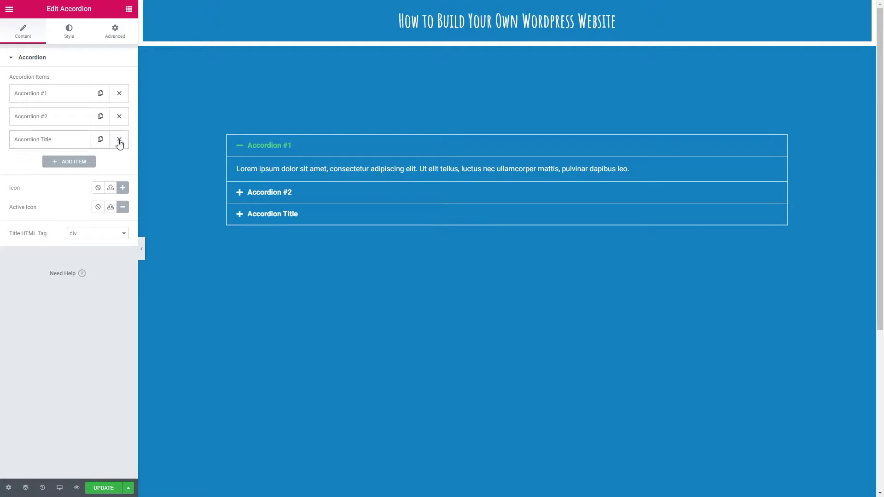
left_click(120, 139)
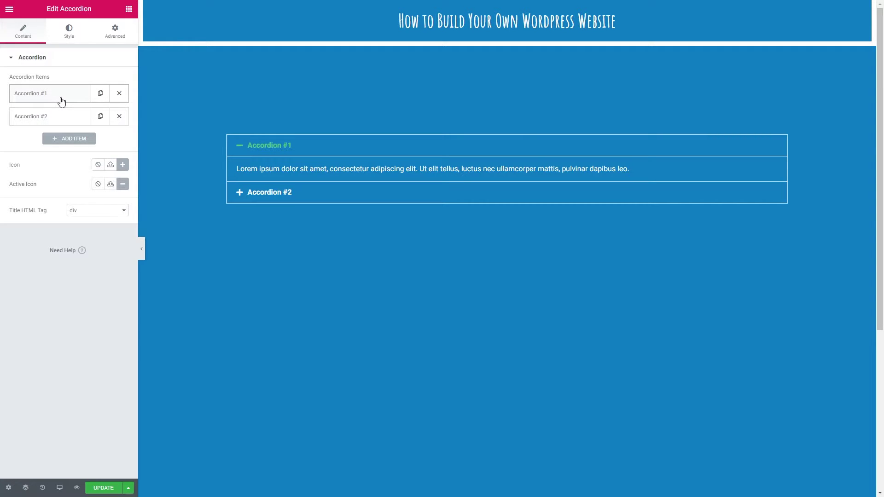
Rename the first accordion item as "Web Design"
left_click(32, 96)
left_click_drag(65, 126, 15, 129)
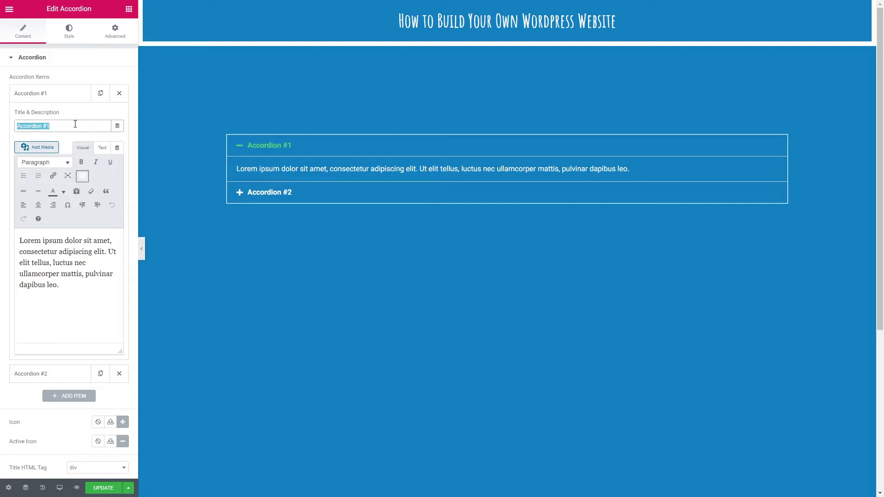
type("Web Design")
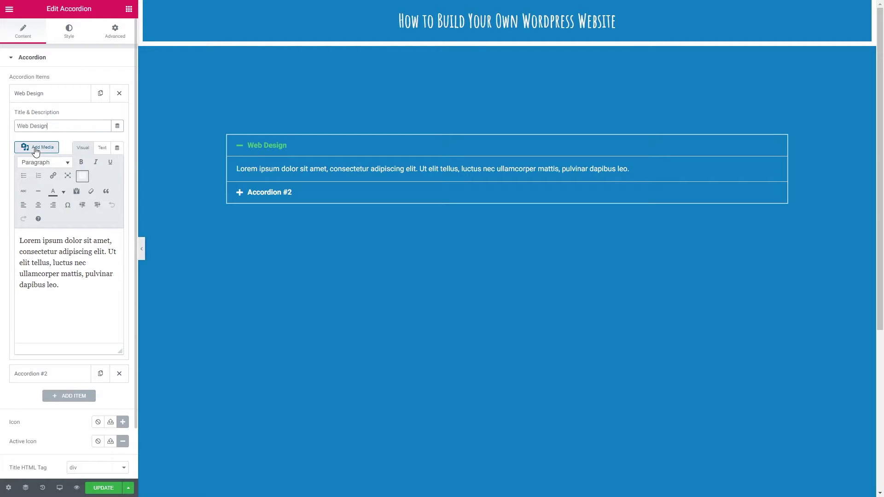
Insert the media library image of colored wireframe sketches on a new line below the Web Design item's text
left_click(69, 284)
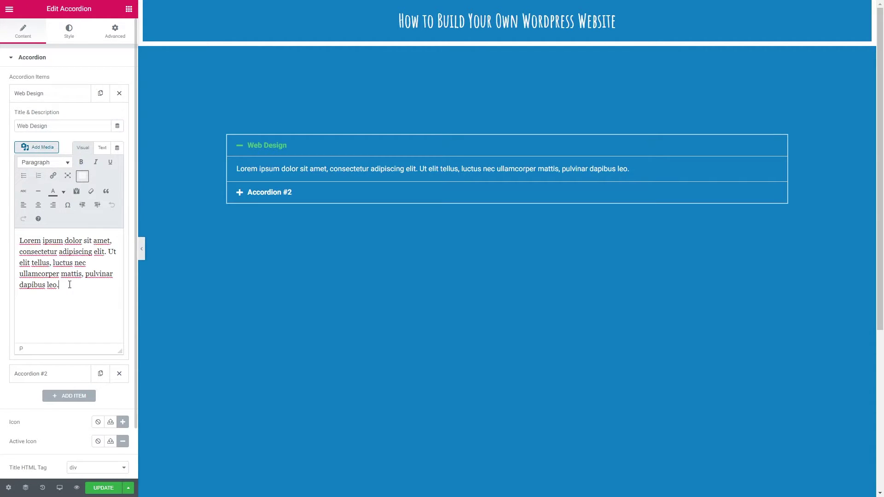
key("Return")
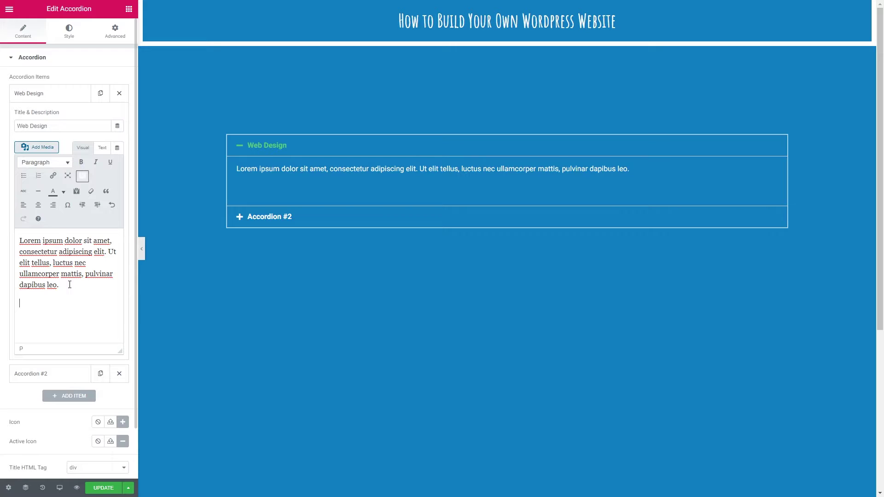
left_click(33, 148)
left_click(552, 111)
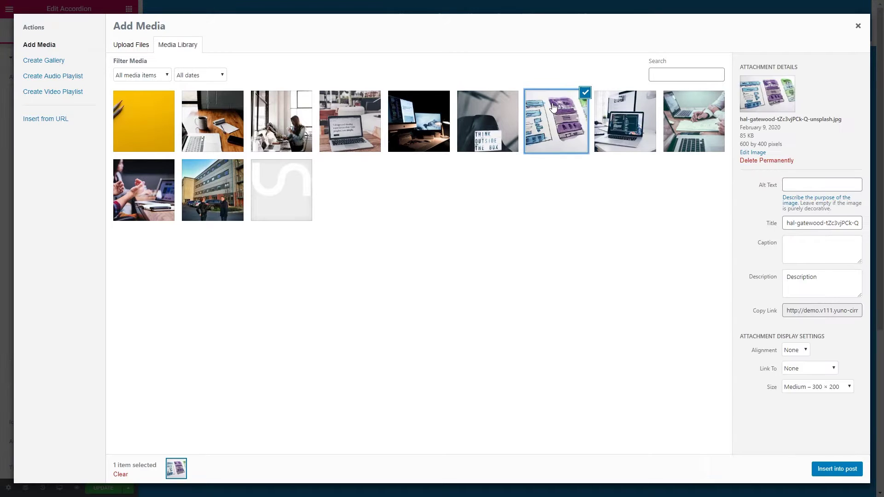
left_click(836, 467)
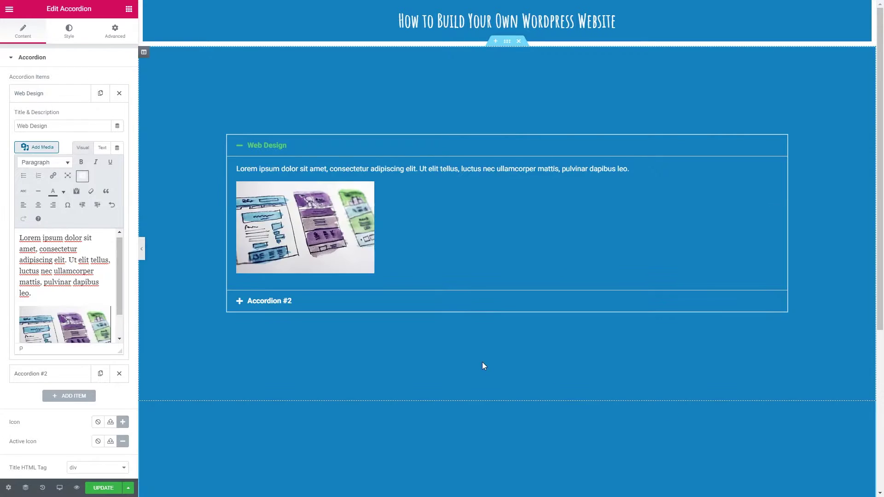
left_click(26, 97)
Rename the second accordion item as "Web Development"
left_click(27, 119)
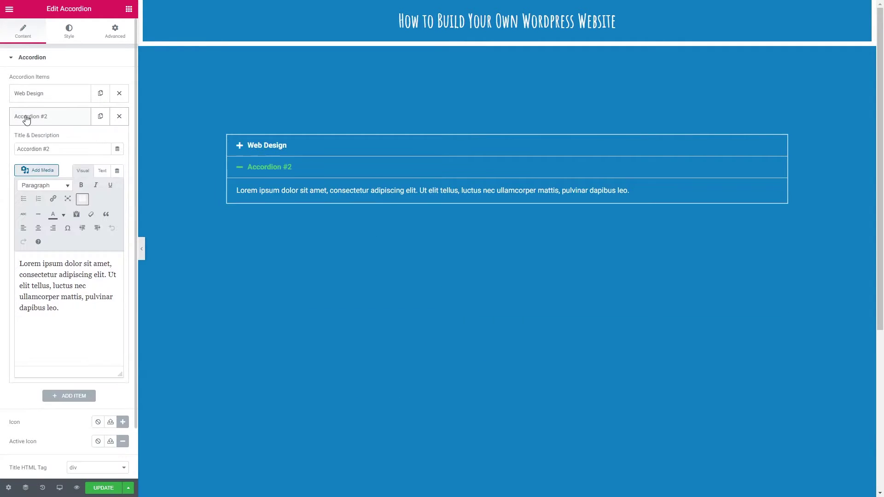
left_click_drag(56, 147, 17, 147)
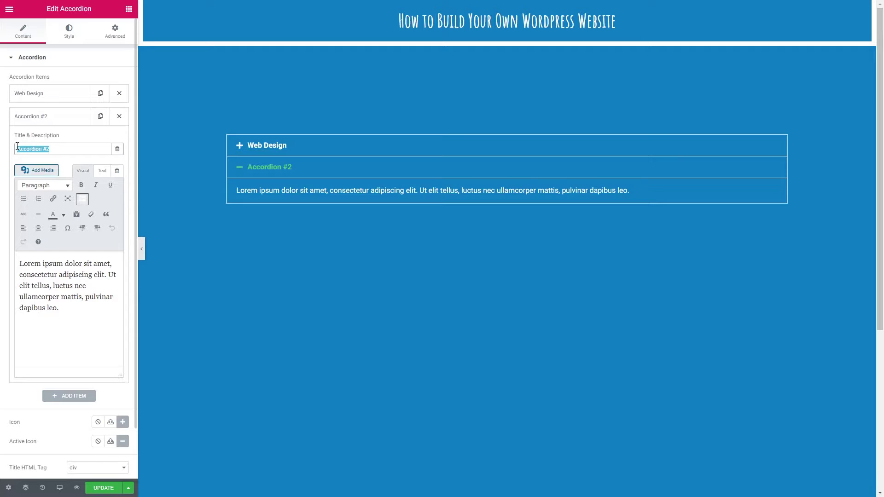
type("Web Develo")
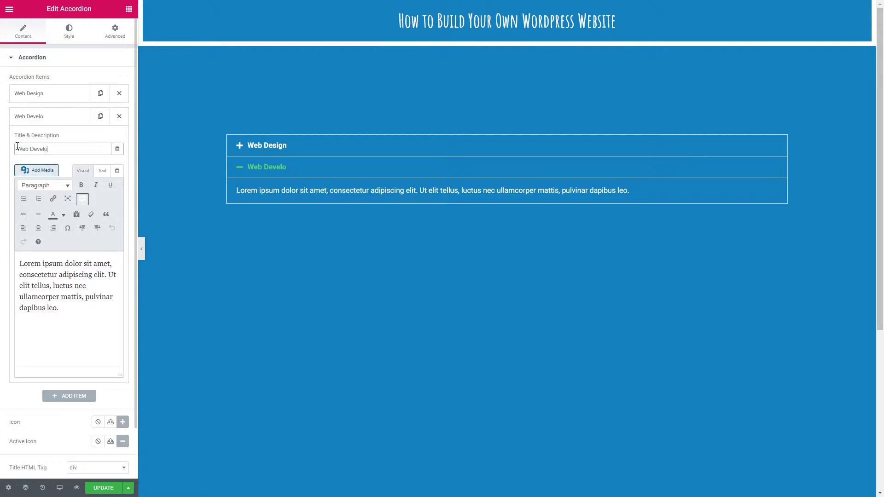
type("pment")
Insert the media library image of a laptop showing code on a white desk below the Web Development item's text
left_click(68, 310)
key("Return")
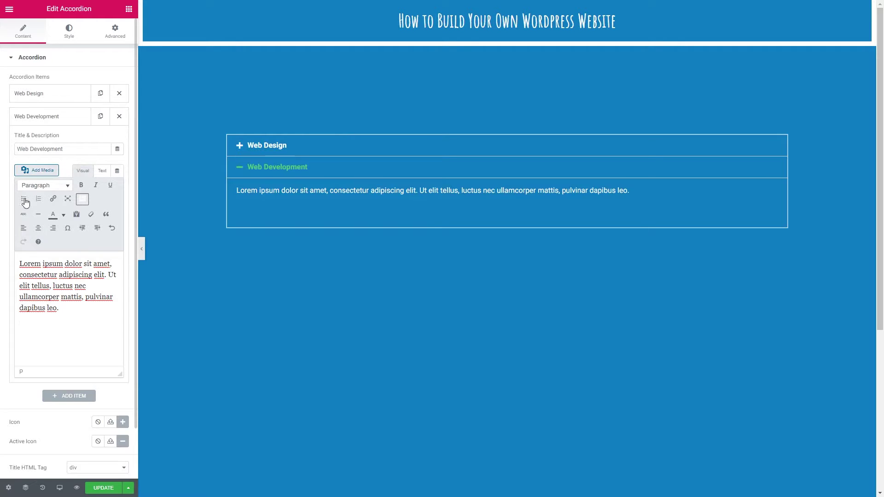
left_click(33, 173)
left_click(619, 138)
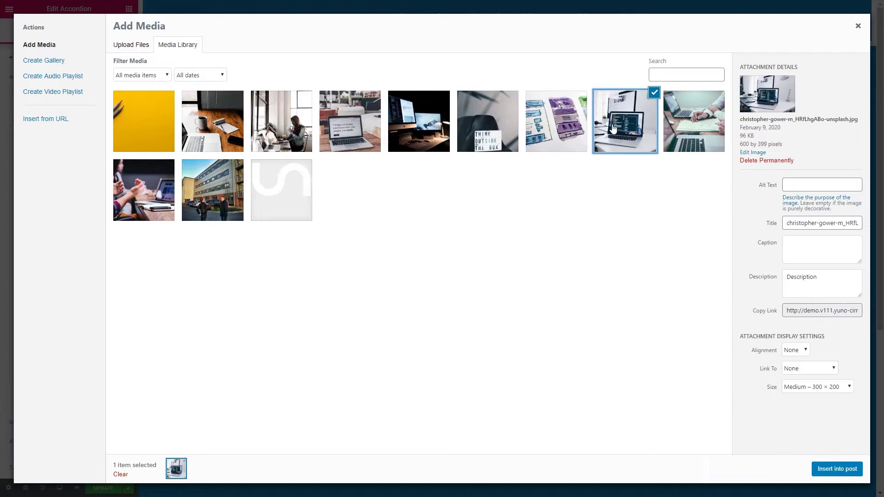
left_click(851, 472)
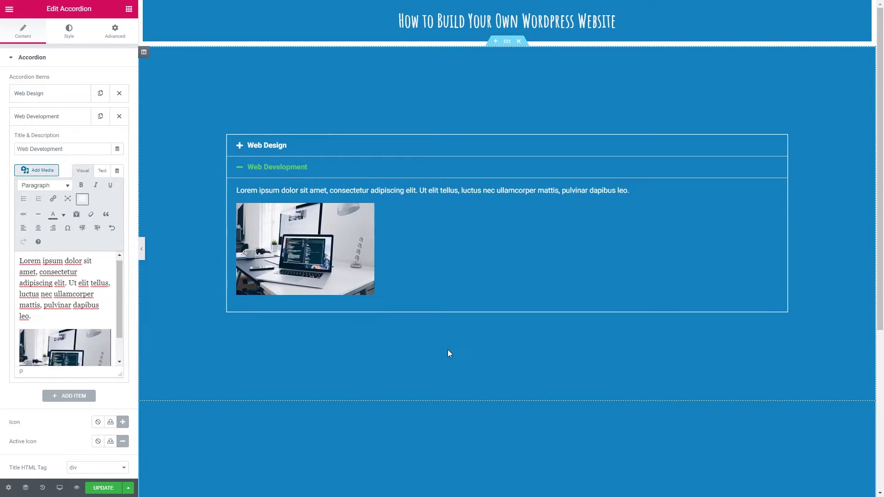
left_click(55, 118)
left_click(47, 98)
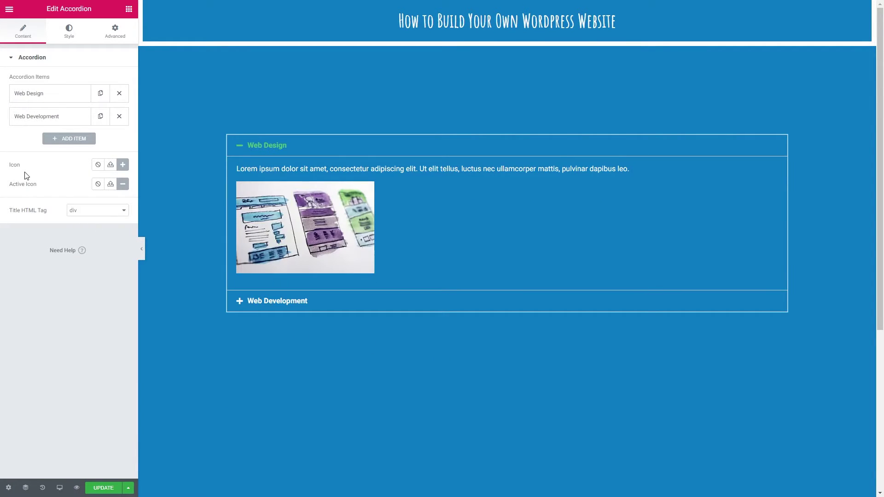
Set the accordion's inactive icon to the downward chevron from the recommended icons
left_click(97, 166)
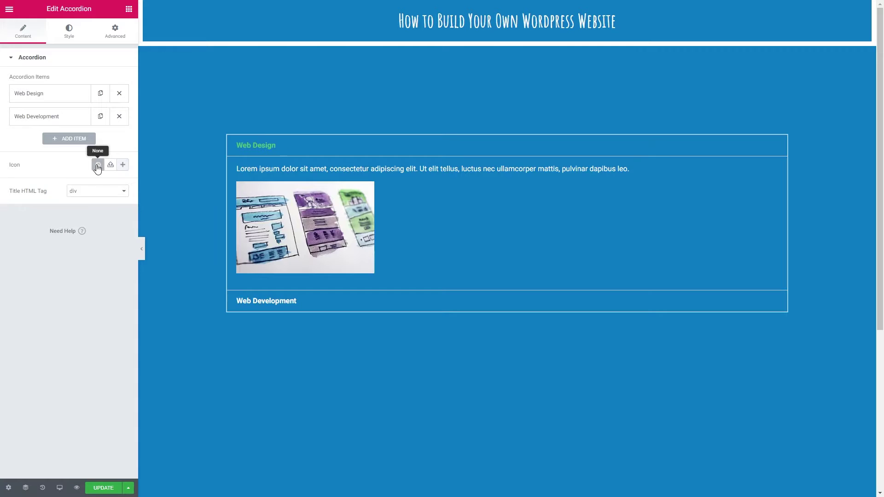
left_click(123, 166)
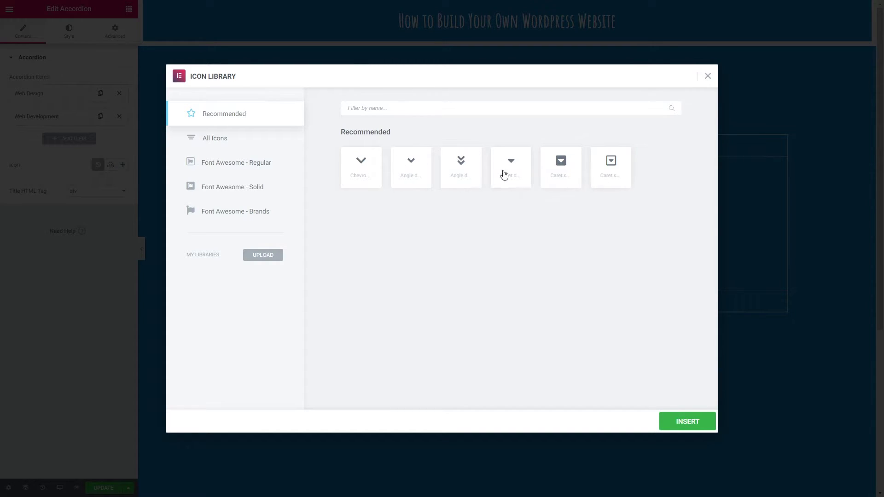
left_click(361, 171)
left_click(696, 425)
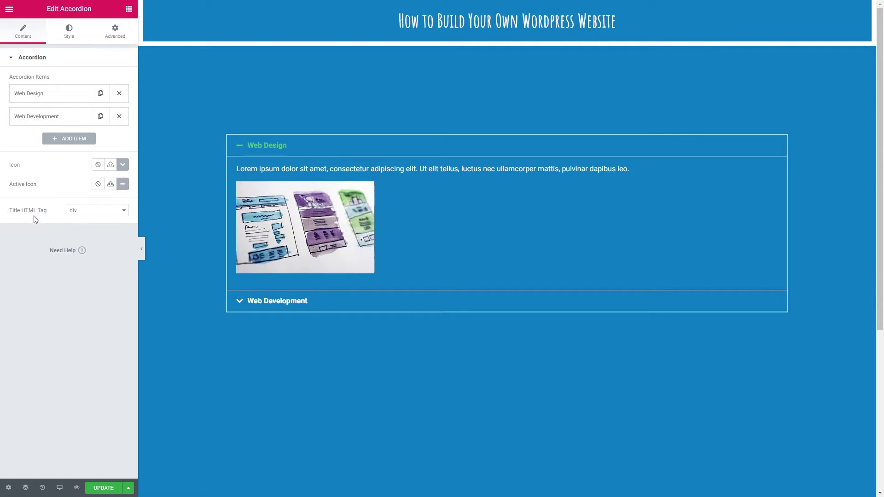
left_click(87, 212)
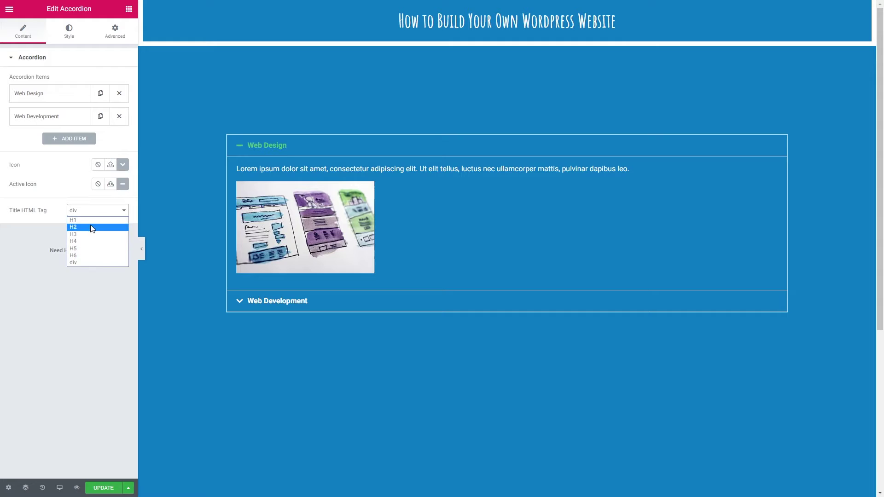
left_click(92, 211)
left_click(93, 212)
left_click(80, 214)
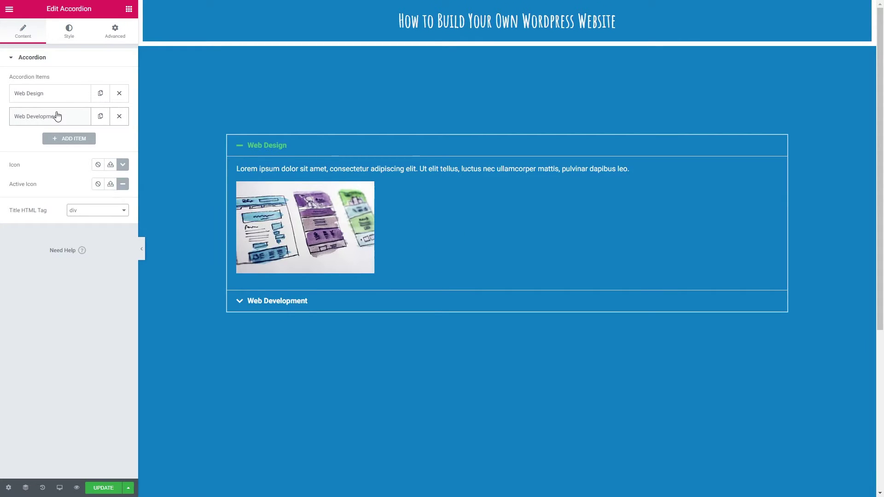
Style the accordion's border with a width of 5 and a white color
left_click(69, 37)
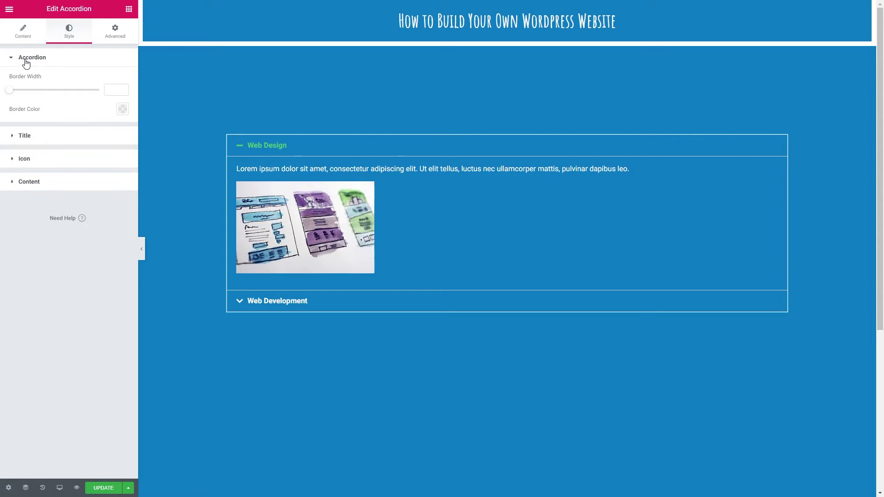
left_click_drag(15, 92, 28, 92)
left_click_drag(116, 90, 102, 92)
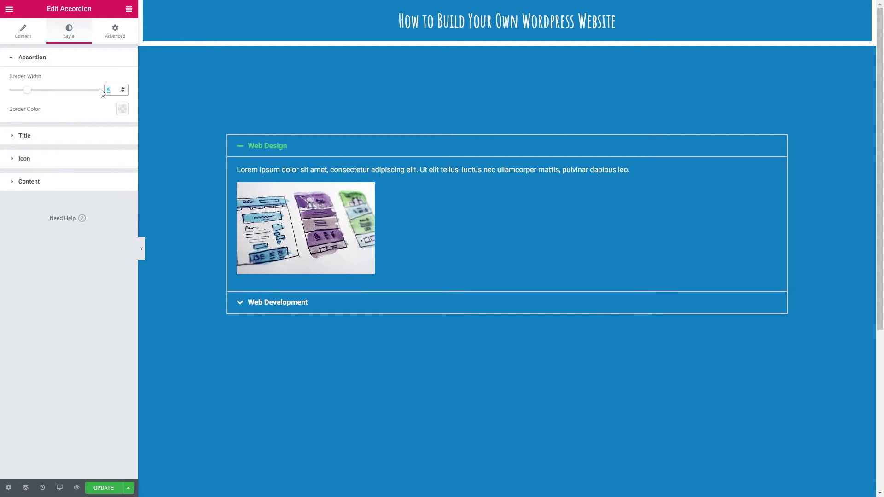
type("5")
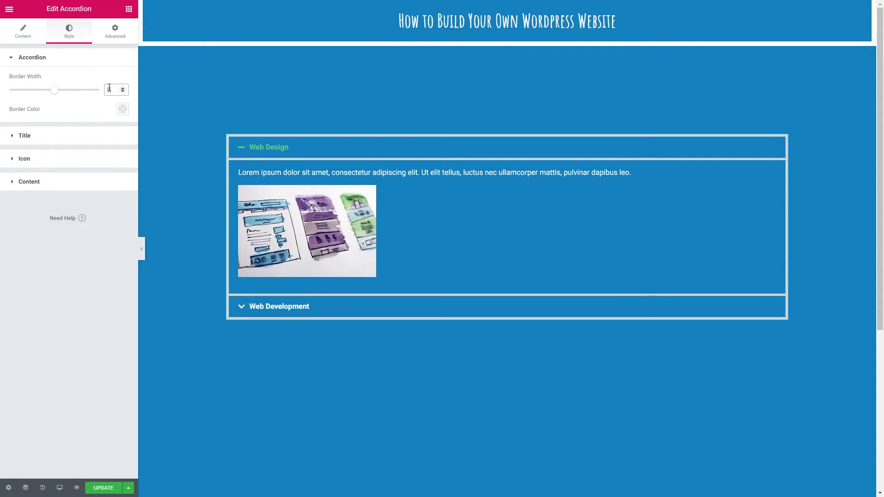
left_click(122, 110)
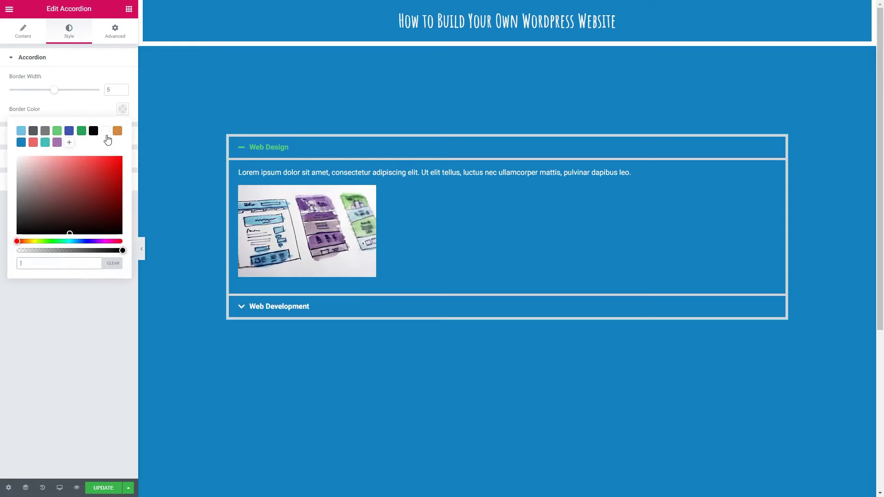
left_click(105, 131)
left_click(105, 115)
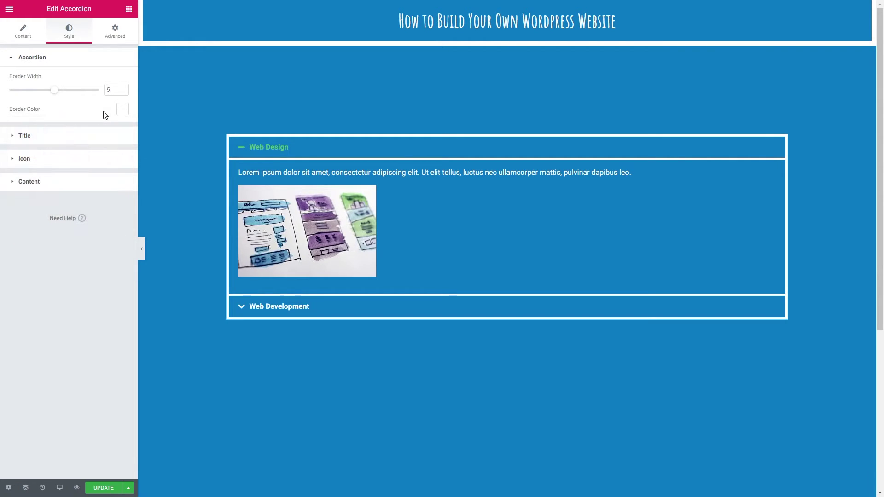
Give the accordion titles a teal #3FBFBC background and white #FFFFFF text
left_click(33, 138)
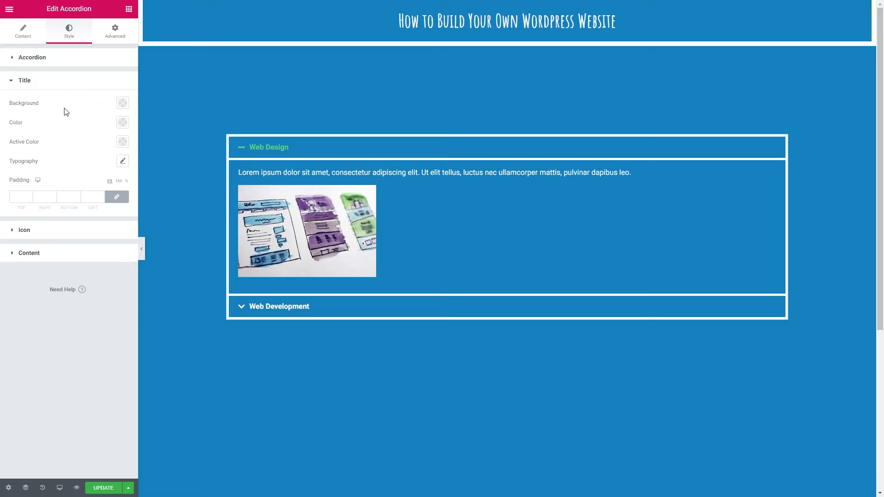
left_click(122, 104)
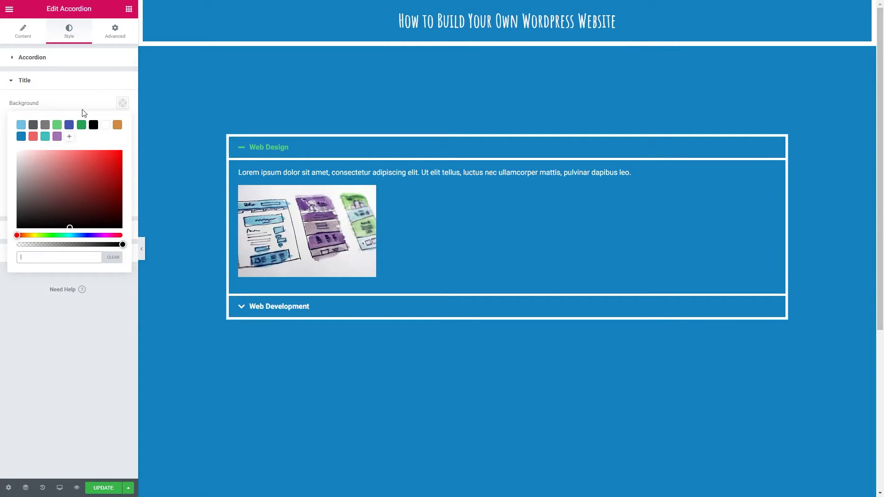
left_click(45, 137)
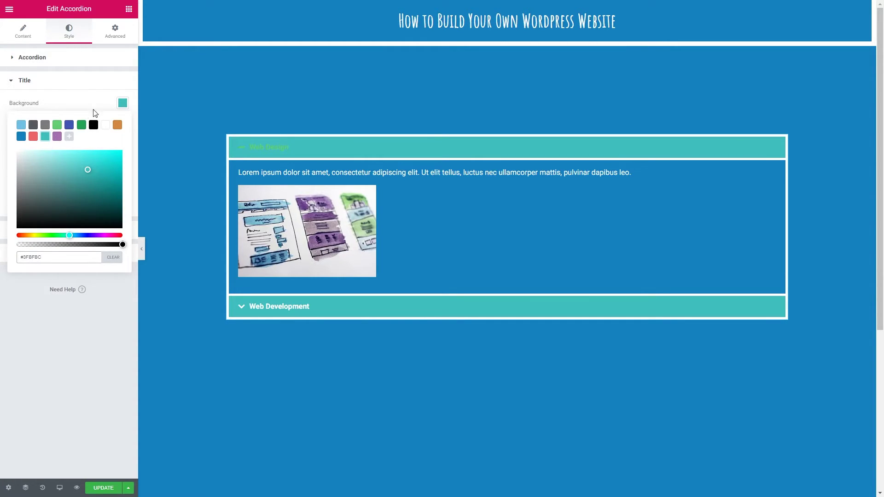
left_click(122, 106)
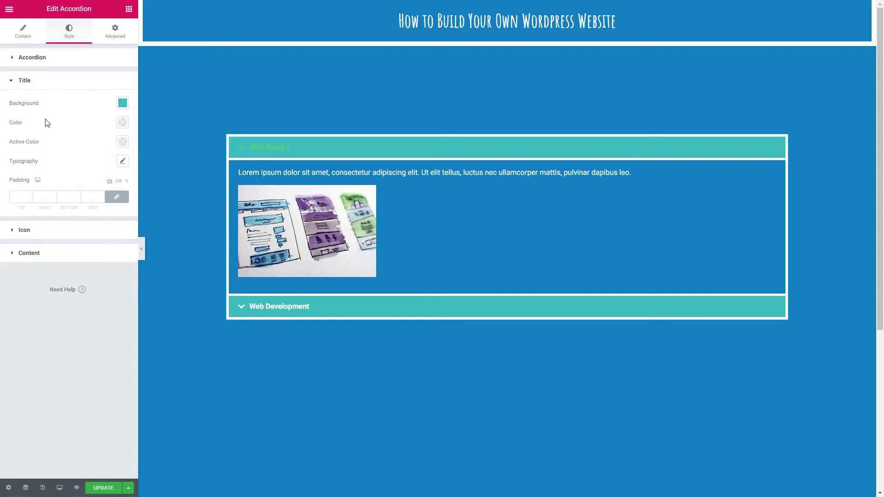
left_click(122, 122)
left_click(105, 145)
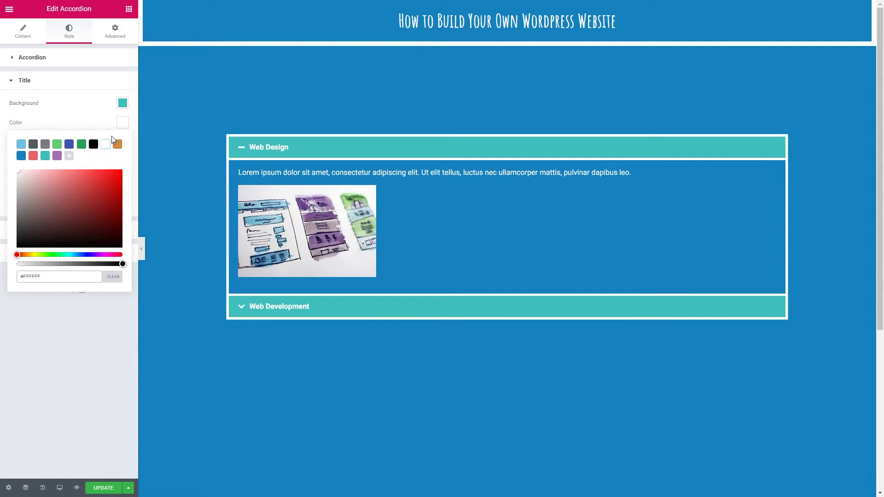
Set the active title color of the accordion to the coral red swatch
left_click(123, 125)
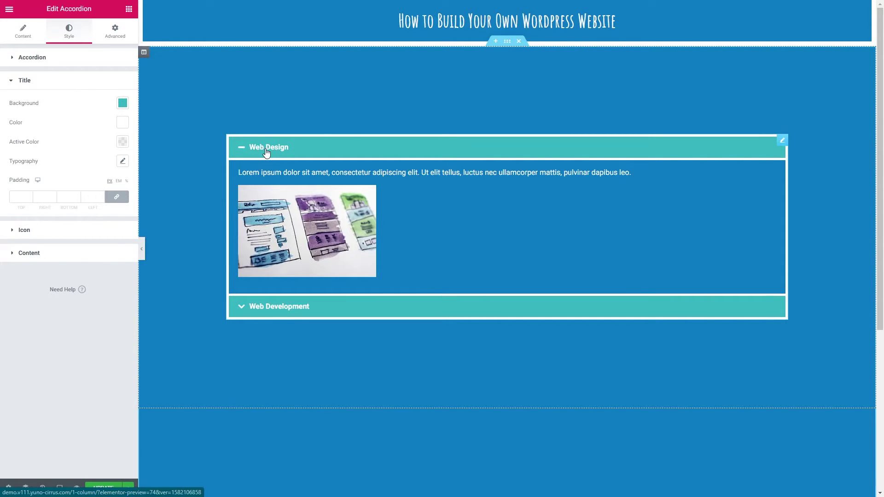
left_click(122, 142)
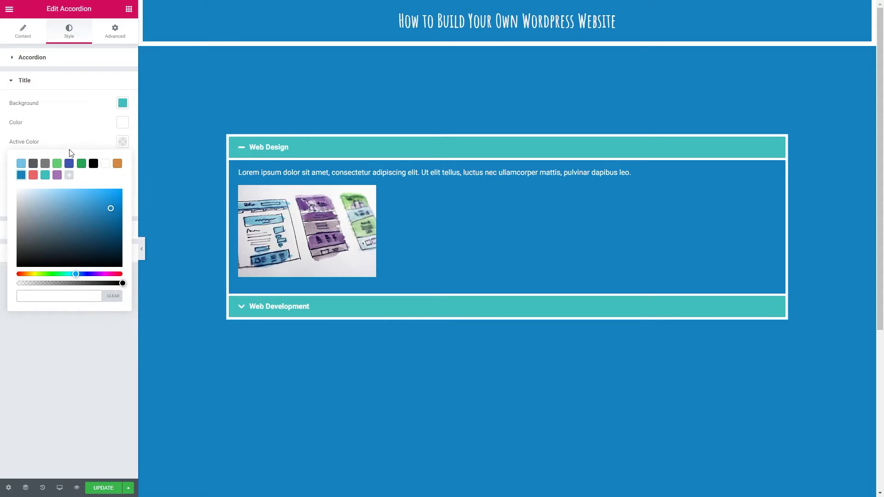
left_click(21, 175)
left_click(33, 175)
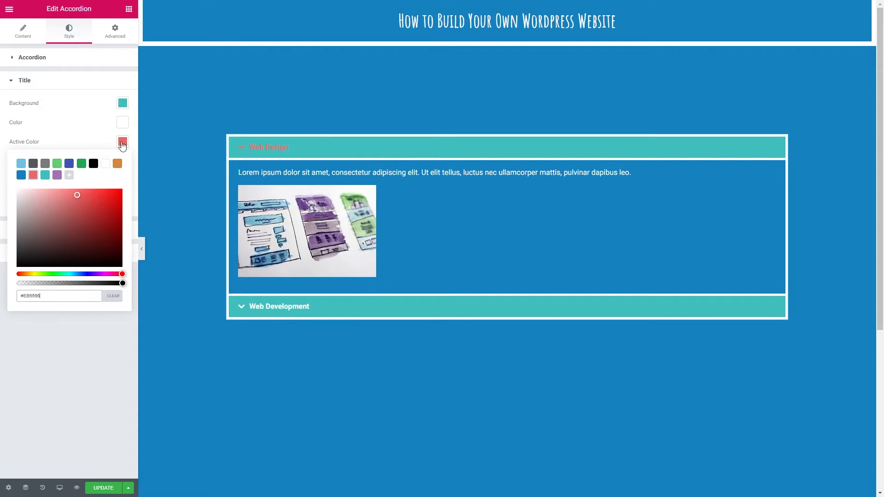
left_click(123, 143)
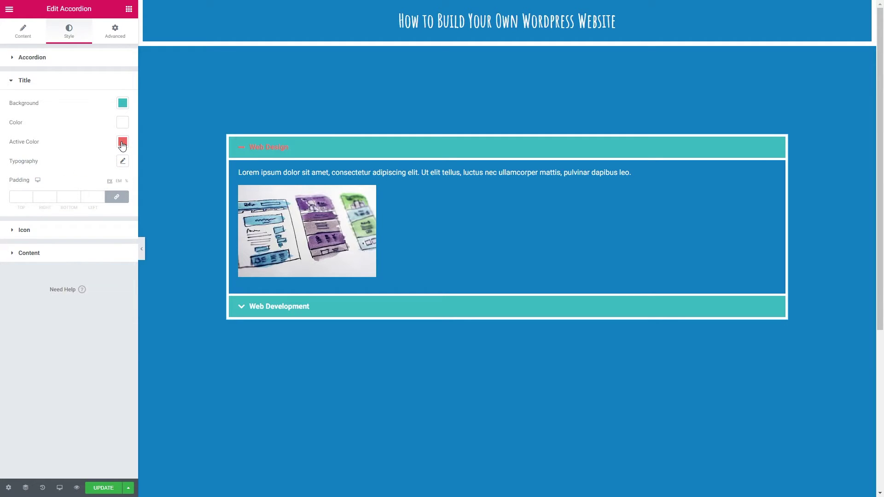
Set the accordion title typography to the Amatic SC font family at a size of 2 REM
left_click(122, 161)
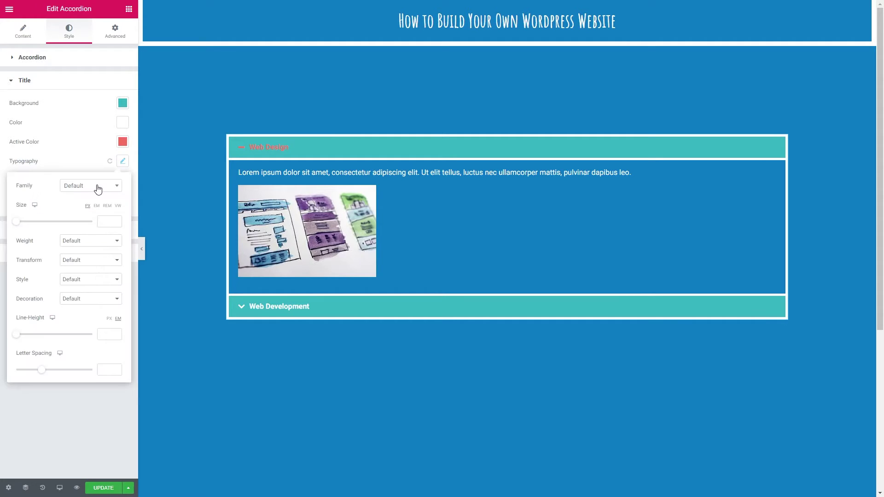
left_click(98, 186)
type("ama")
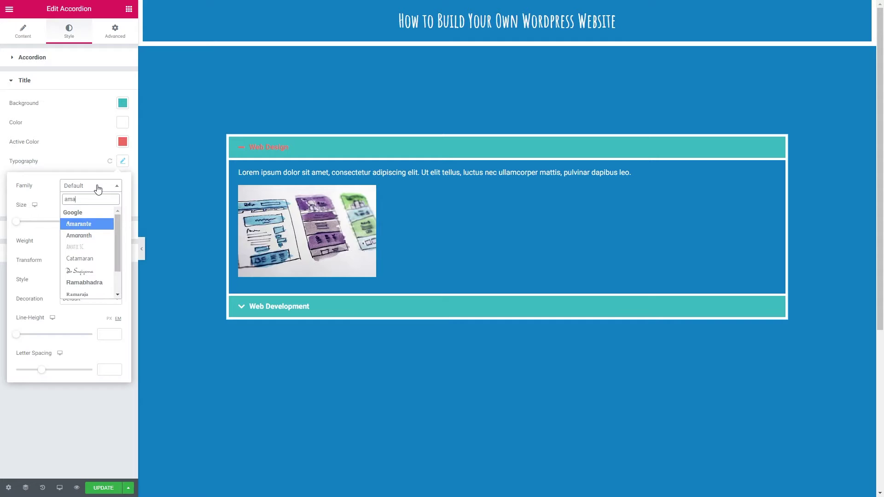
left_click(83, 249)
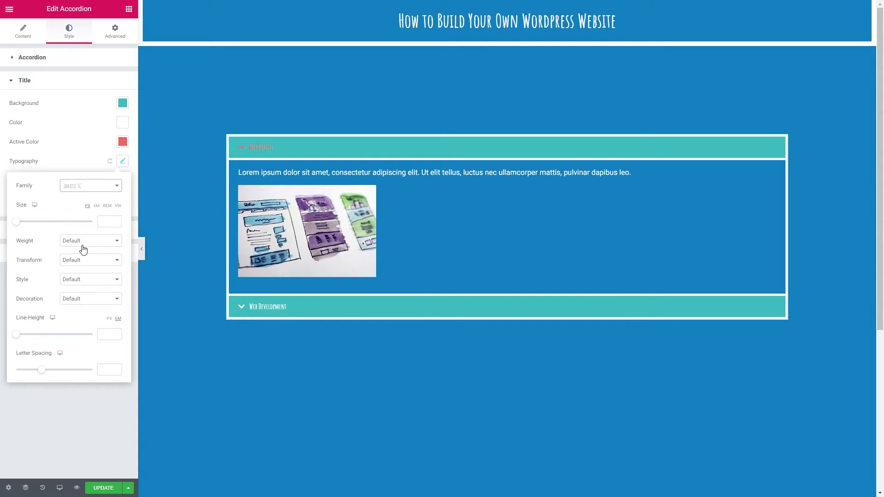
left_click(107, 206)
left_click(108, 220)
type("2")
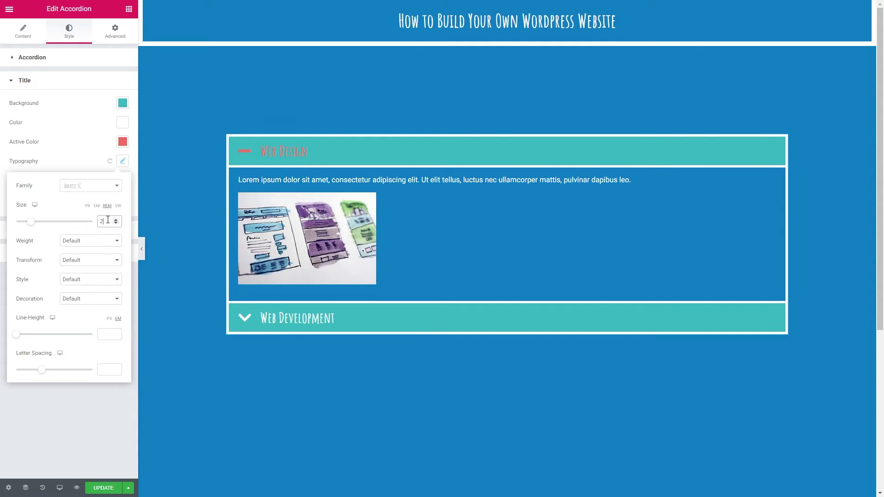
left_click(123, 162)
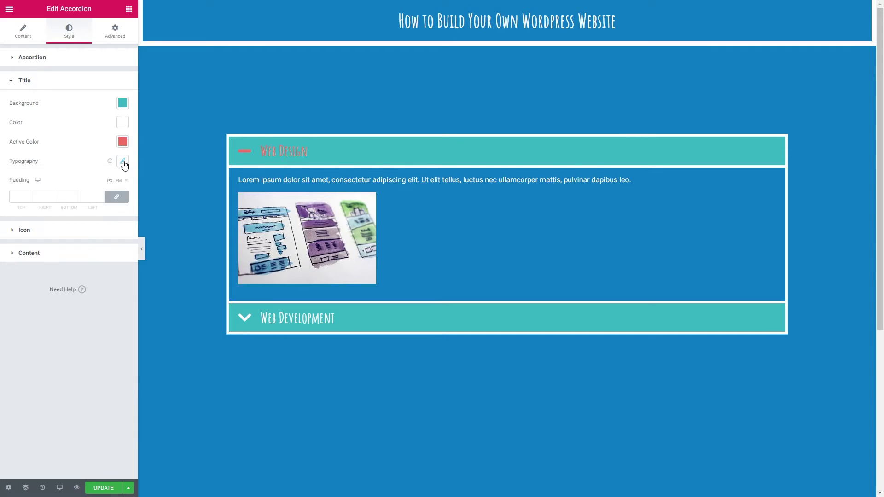
Try a linked padding of 17 on all four sides of the accordion titles
left_click(30, 198)
type("3")
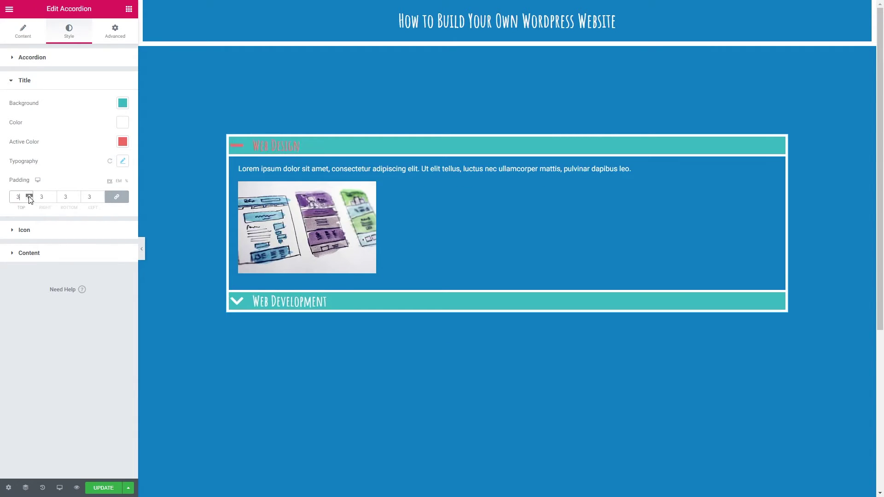
left_click_drag(29, 197, 29, 197)
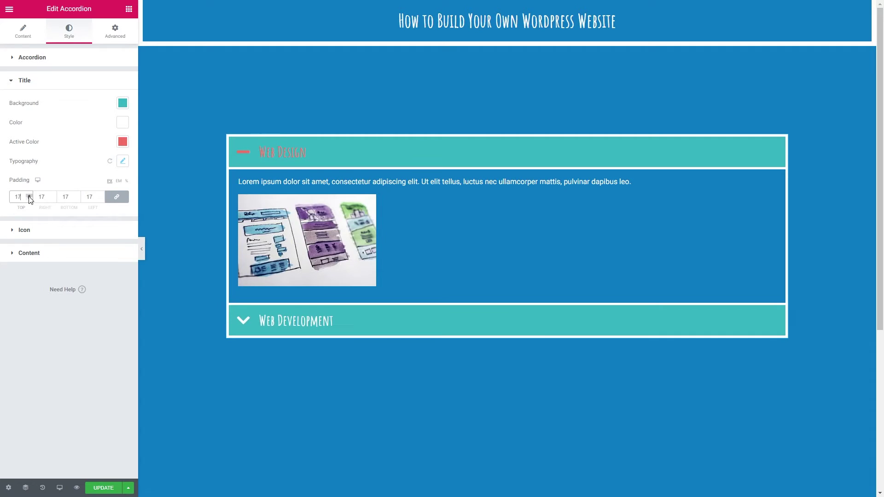
double_click(64, 197)
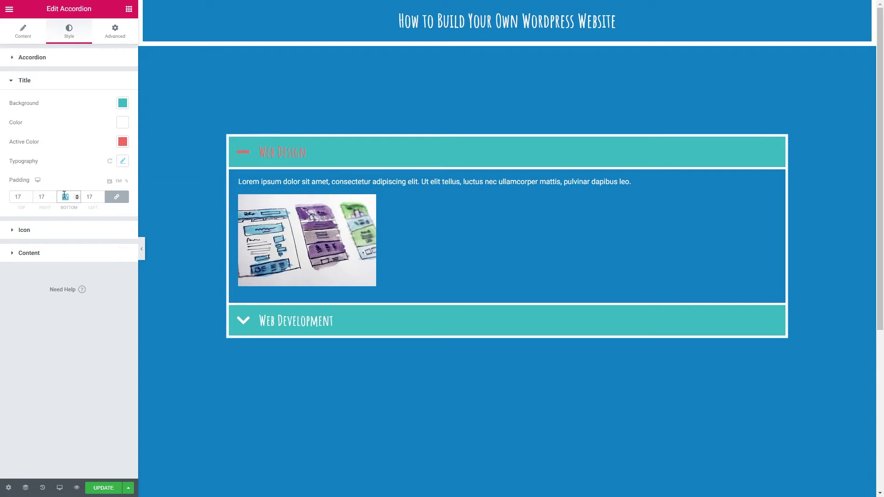
Unlink the title padding values and try 42 for the left side and 33 for the top
left_click(118, 198)
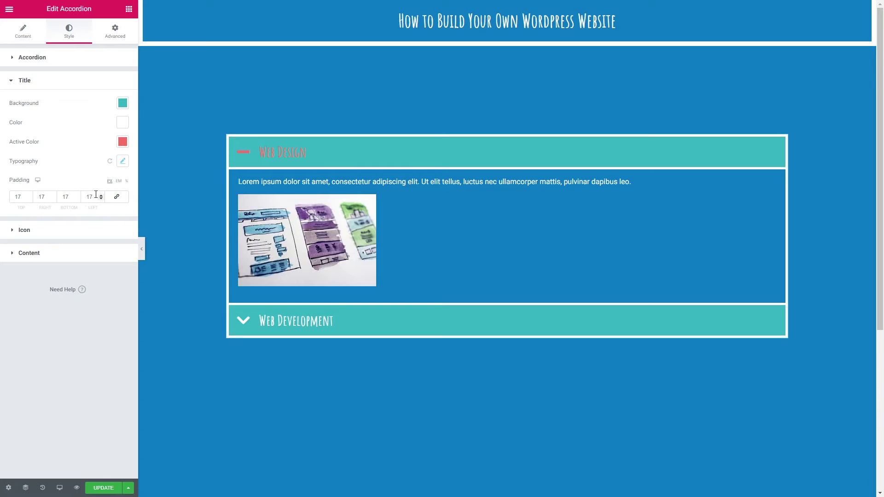
left_click(101, 195)
left_click_drag(100, 196, 101, 196)
left_click_drag(29, 195, 28, 195)
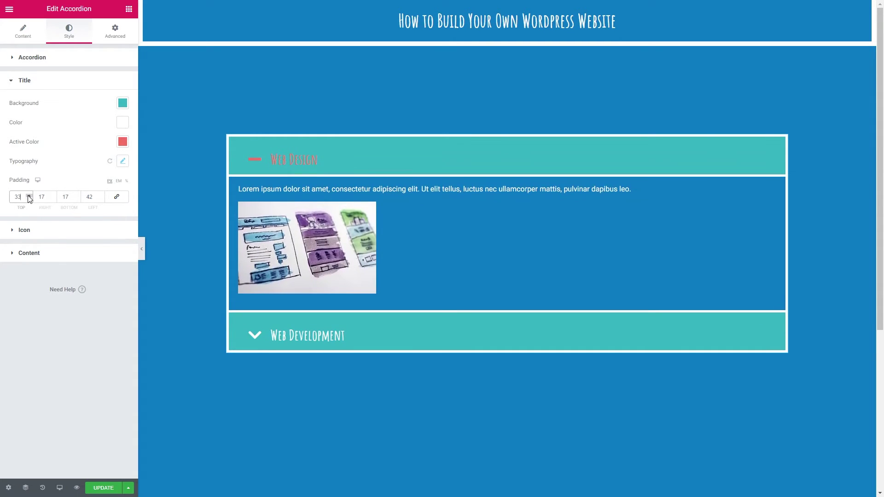
Relink the title padding values and clear them on all sides
double_click(100, 197)
left_click(117, 198)
left_click_drag(96, 197, 82, 197)
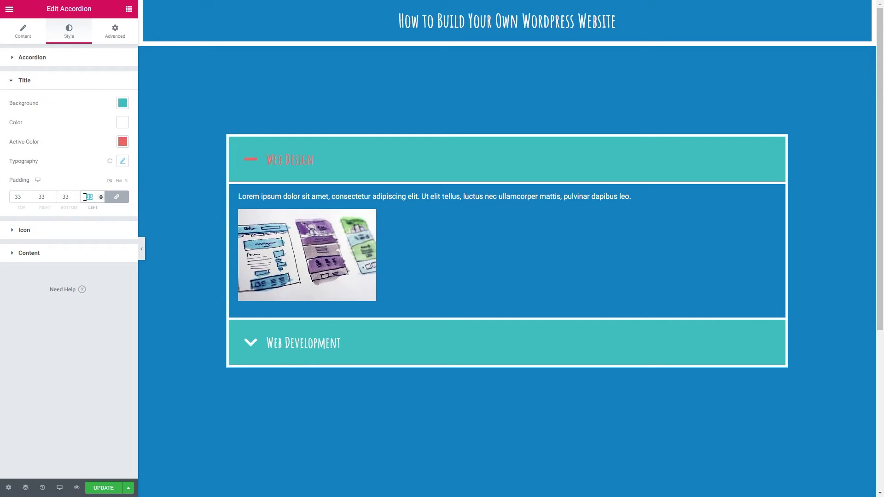
key("BackSpace")
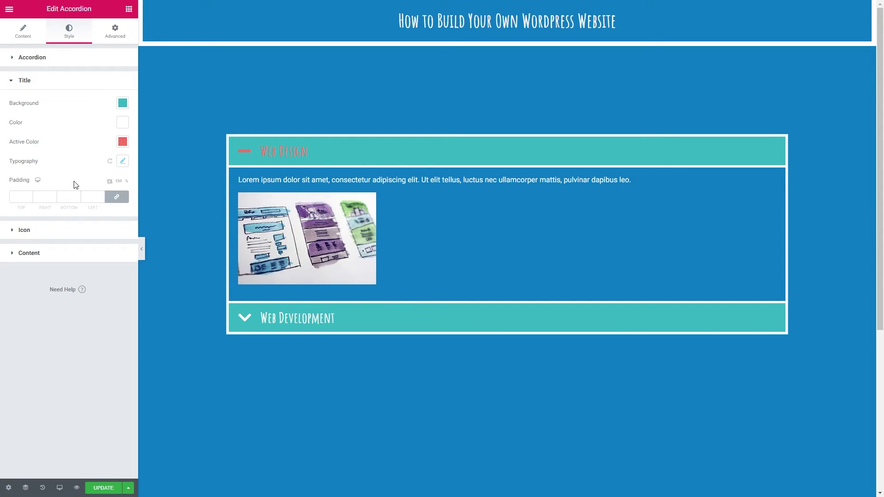
Align the accordion icons to the end of the title bars and color them purple #A370B2
left_click(24, 231)
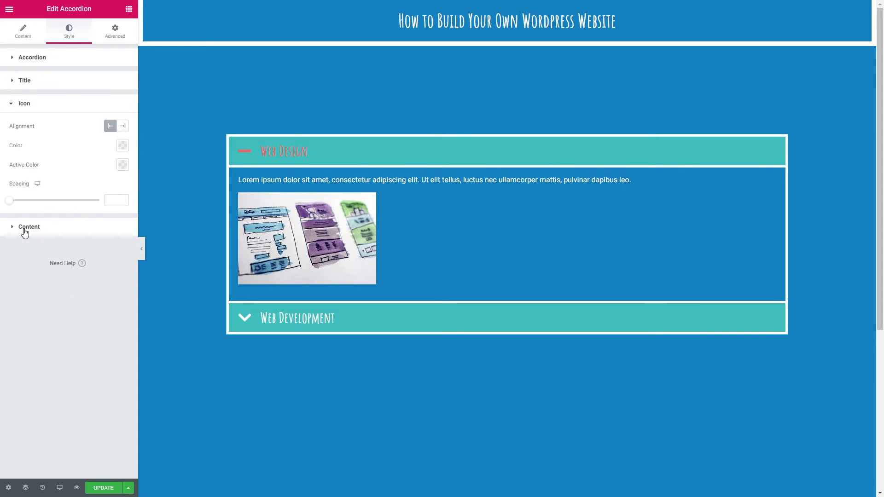
left_click(124, 127)
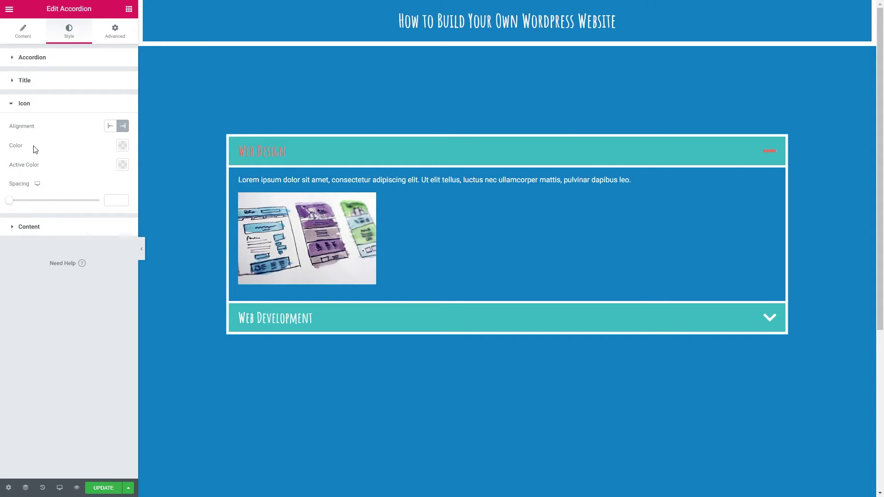
left_click(122, 146)
left_click(104, 168)
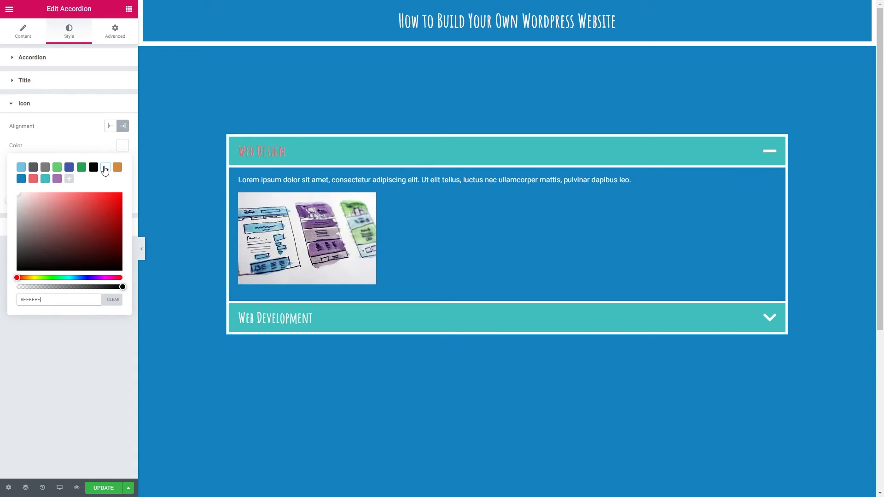
left_click(57, 179)
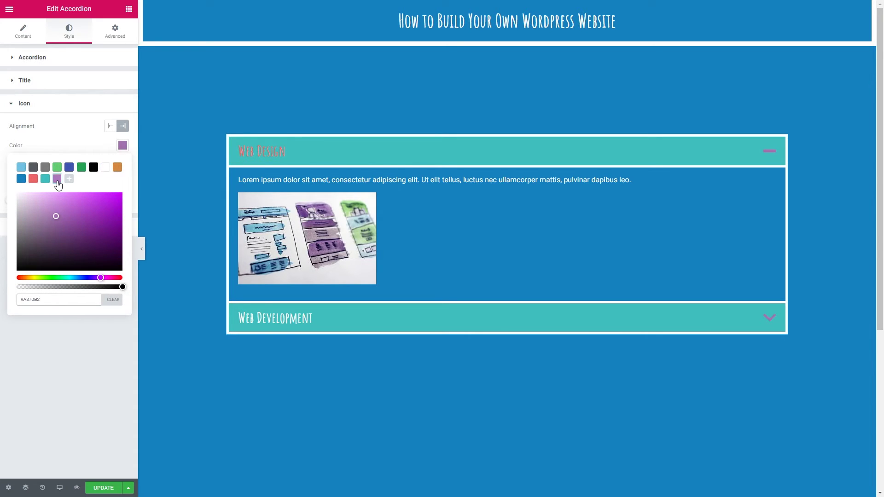
left_click(109, 149)
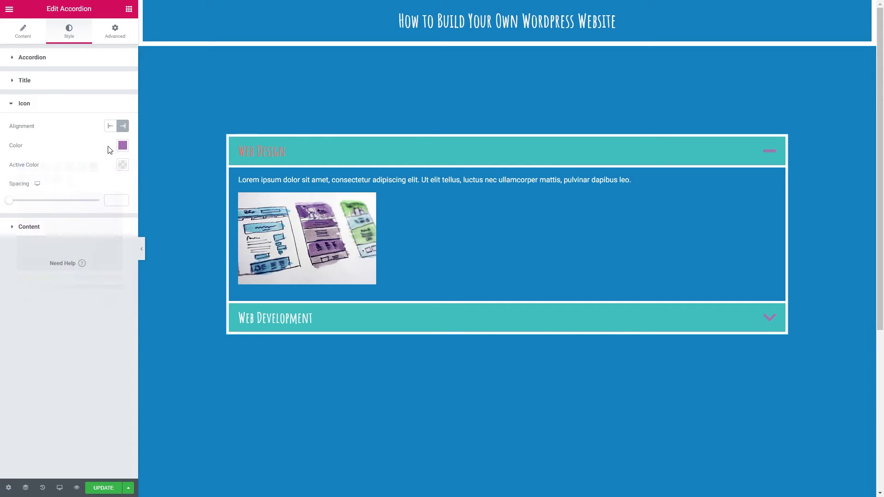
Set the active icon color of the accordion to the coral red swatch
left_click(123, 166)
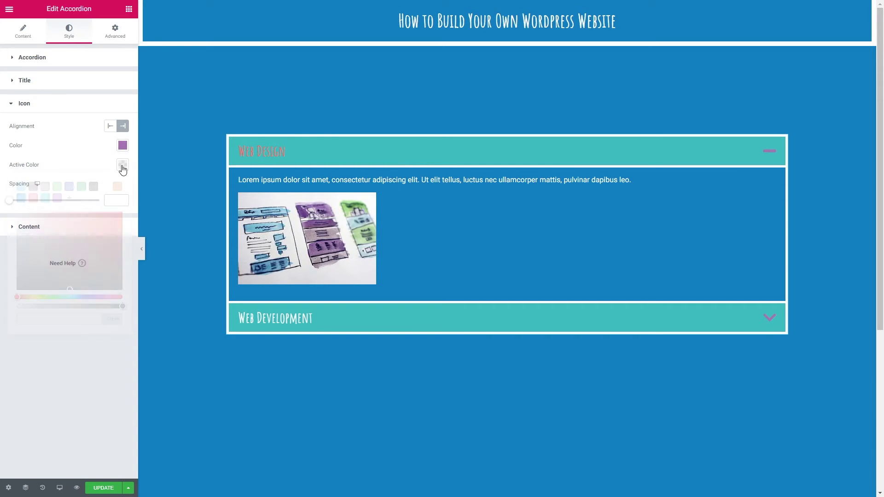
left_click(46, 199)
left_click(33, 199)
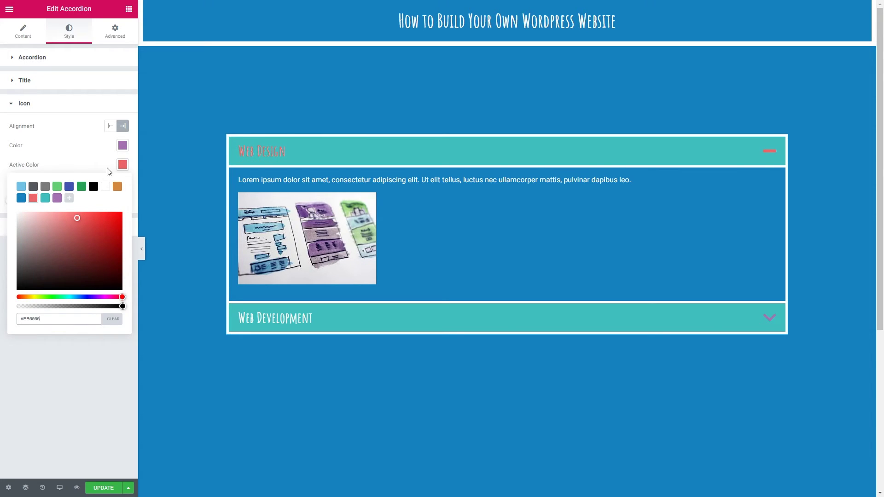
left_click(122, 167)
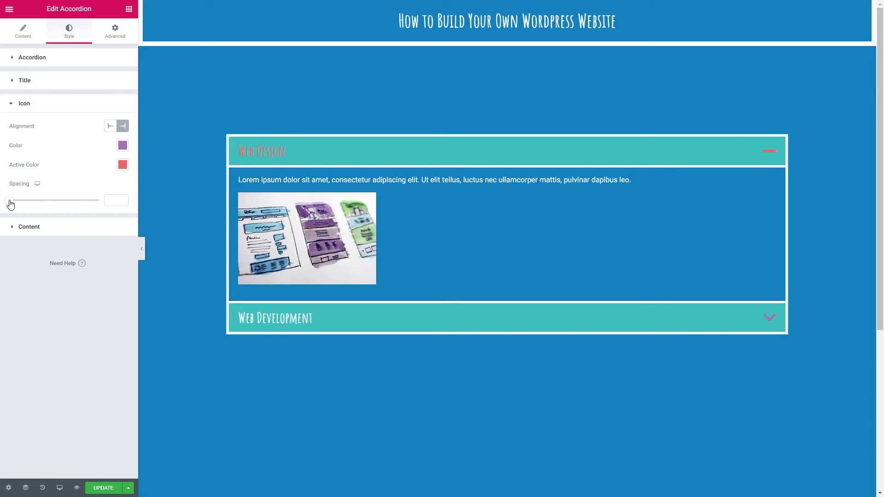
Set the icon spacing to 40 while trying start alignment, and return the icons to end alignment
mouse_move(10, 204)
left_mouse_down()
mouse_move(63, 200)
mouse_move(10, 201)
left_mouse_up()
left_click(111, 128)
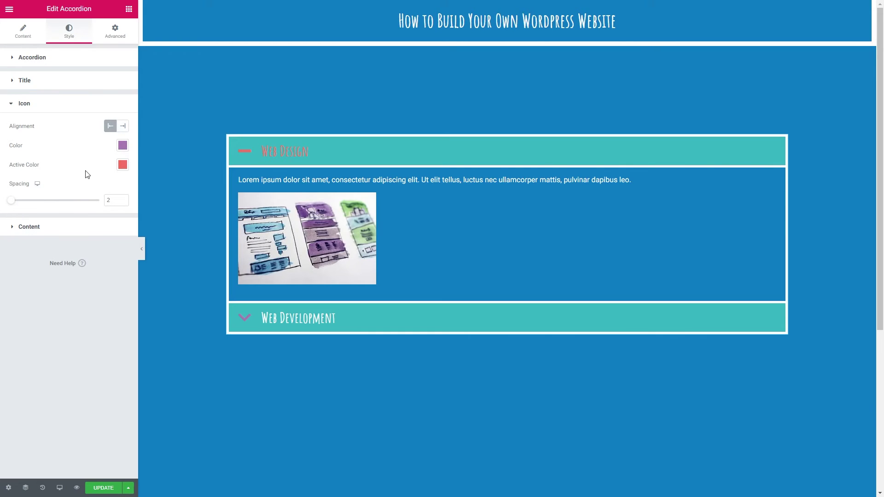
left_click_drag(11, 201, 45, 201)
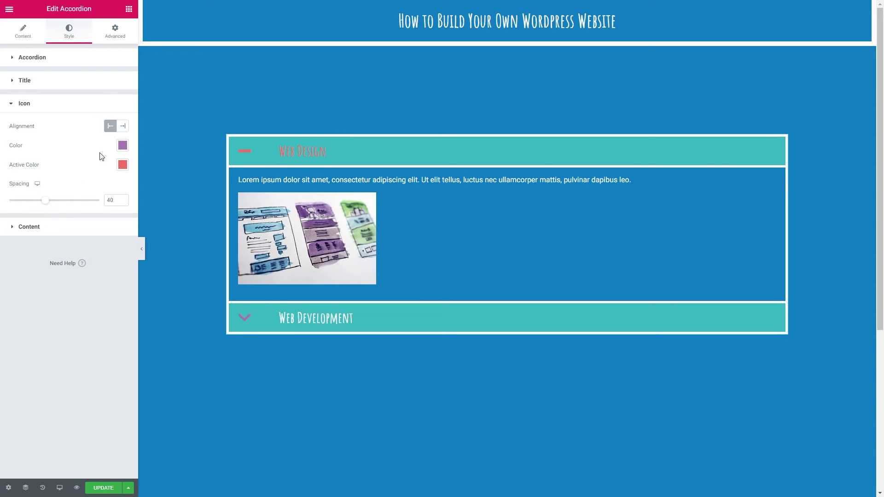
left_click(123, 127)
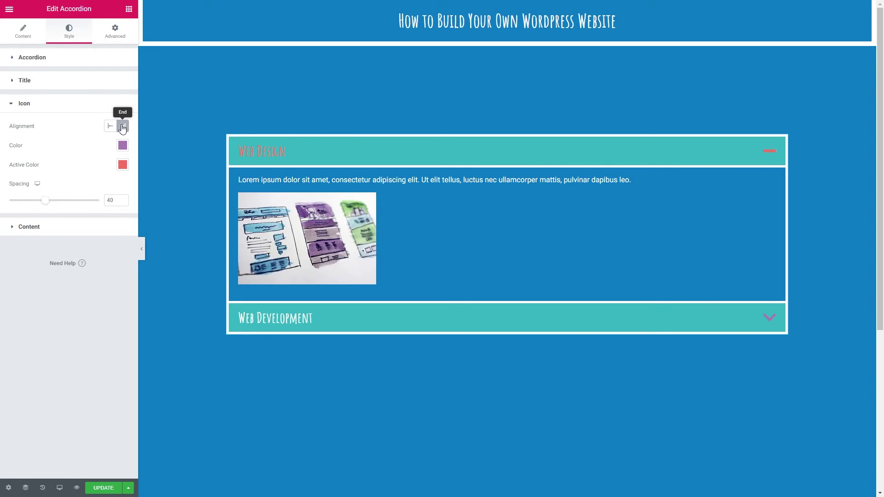
Give the accordion content a darker teal background of #32A29F, starting from the teal swatch
left_click(16, 227)
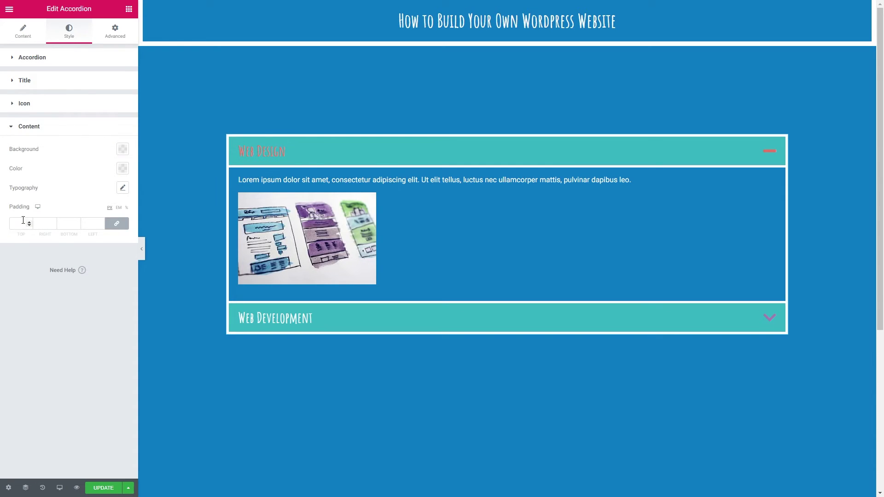
left_click(122, 149)
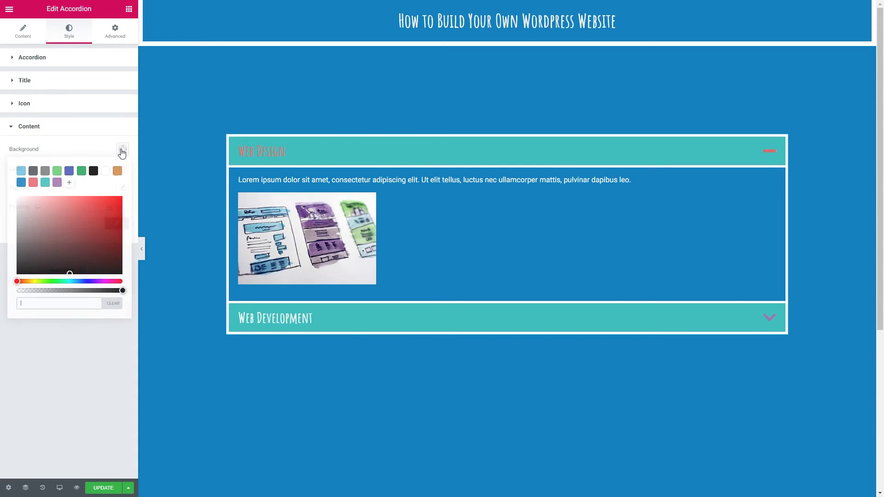
left_click(45, 183)
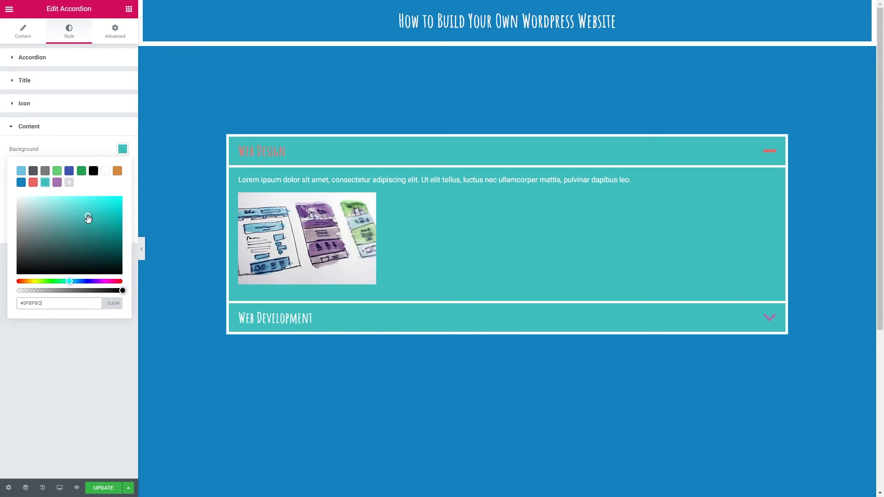
left_click_drag(87, 217, 89, 224)
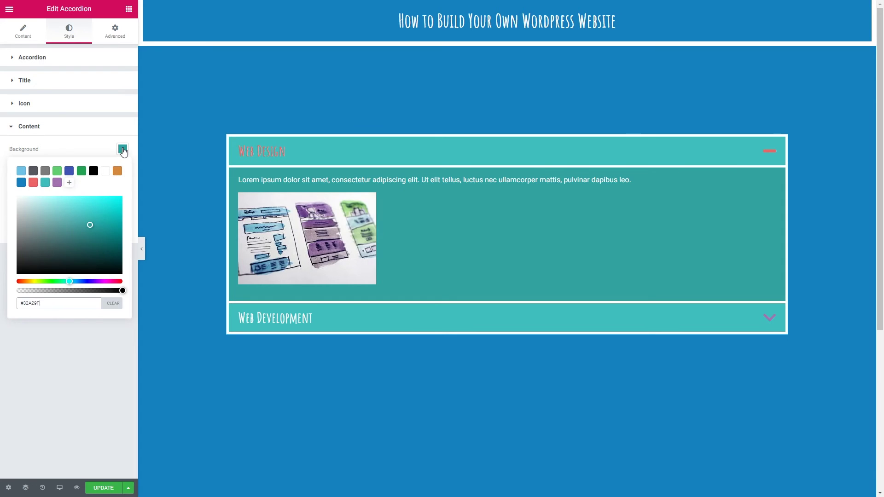
left_click(123, 150)
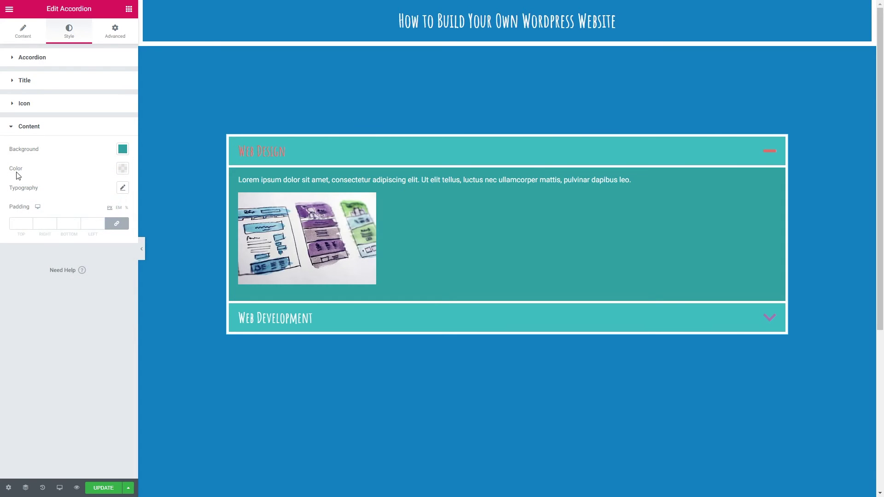
Set the accordion content's text color to white
left_click(123, 168)
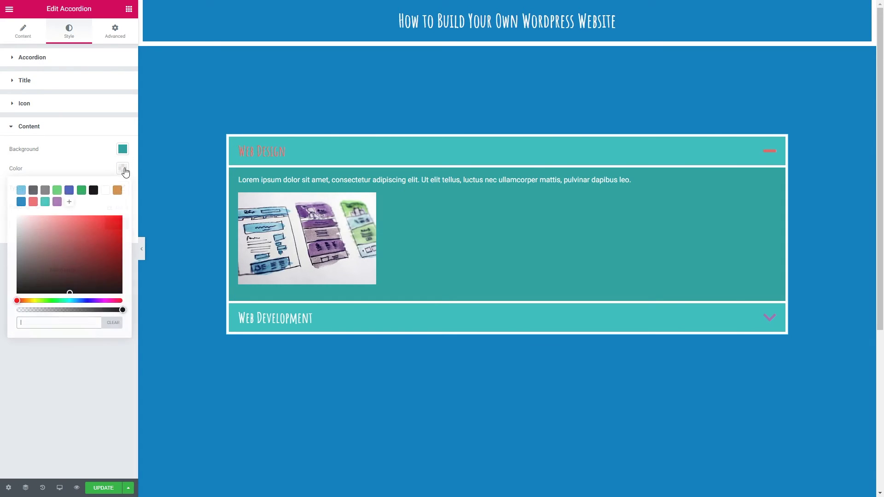
left_click(106, 190)
left_click(106, 175)
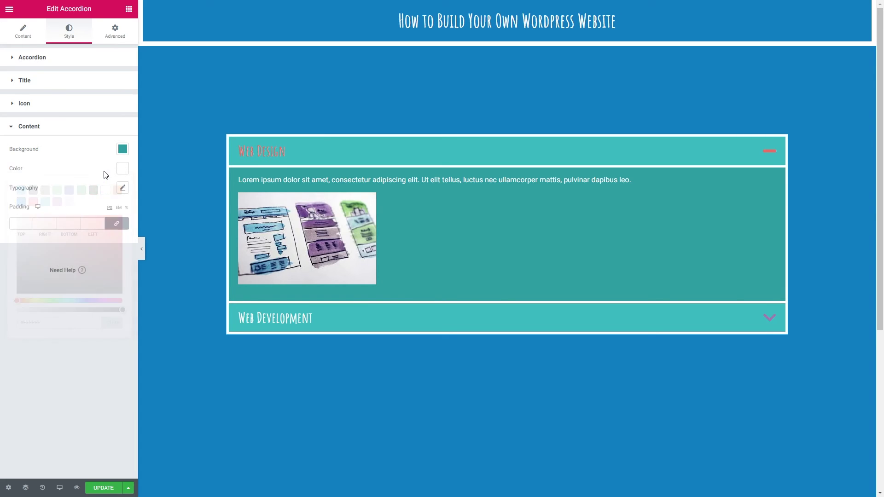
Set the accordion content's typography to the Josefin Sans font family with a weight of 300
left_click(122, 188)
left_click(103, 218)
type("jose")
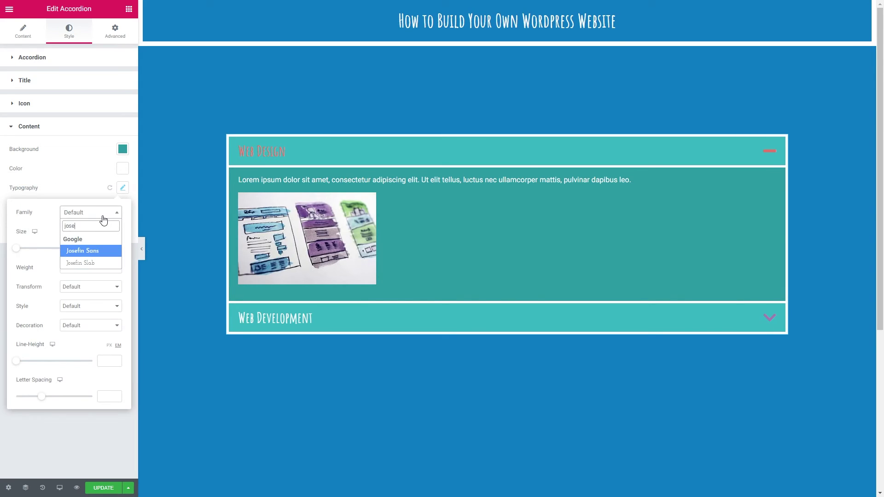
left_click(91, 252)
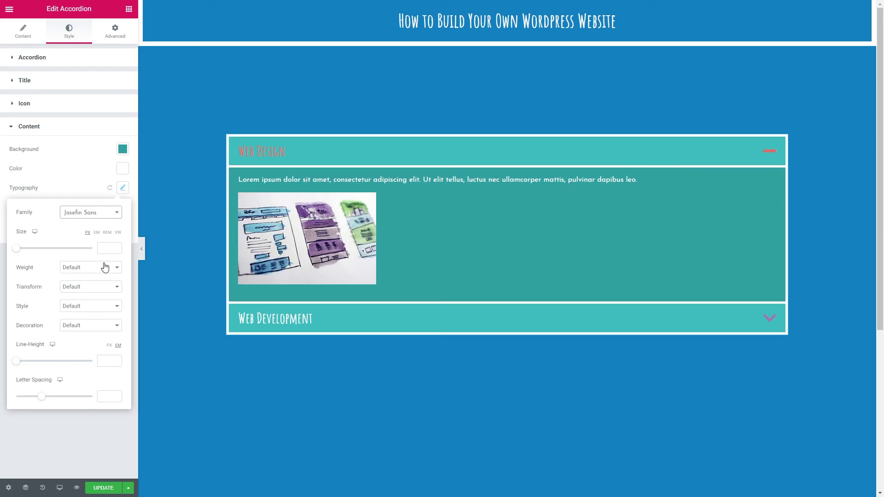
left_click(95, 269)
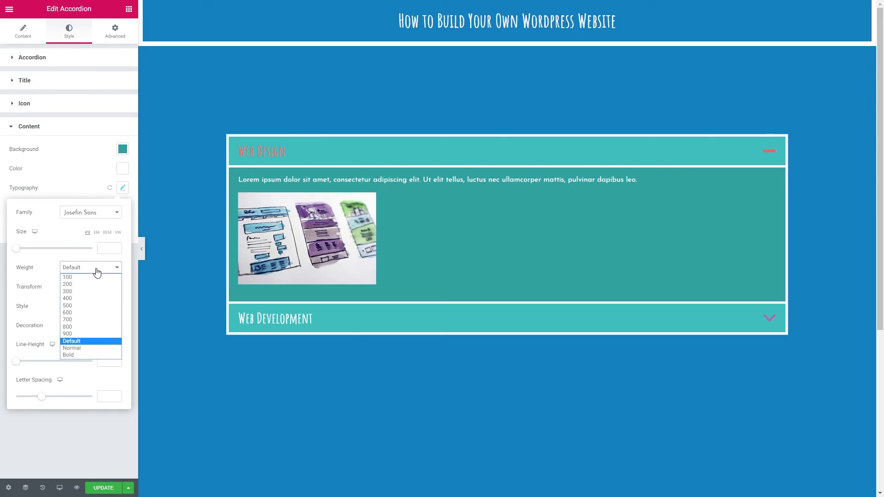
left_click(82, 291)
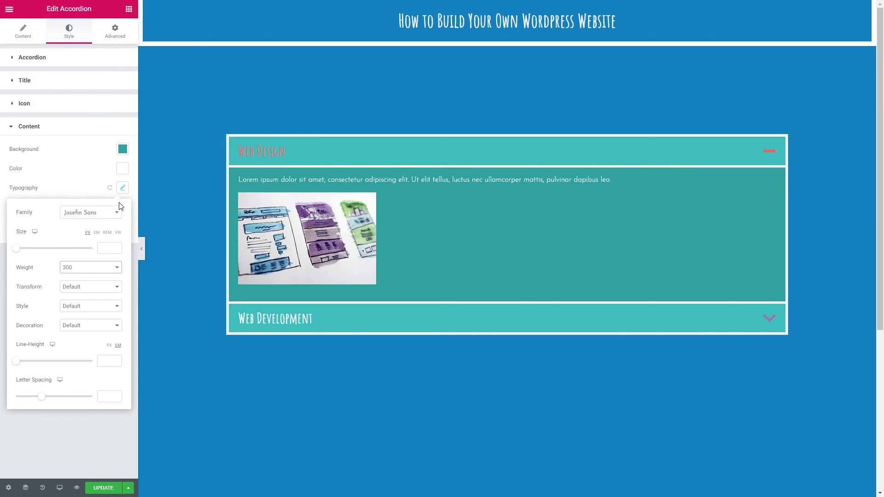
left_click(123, 189)
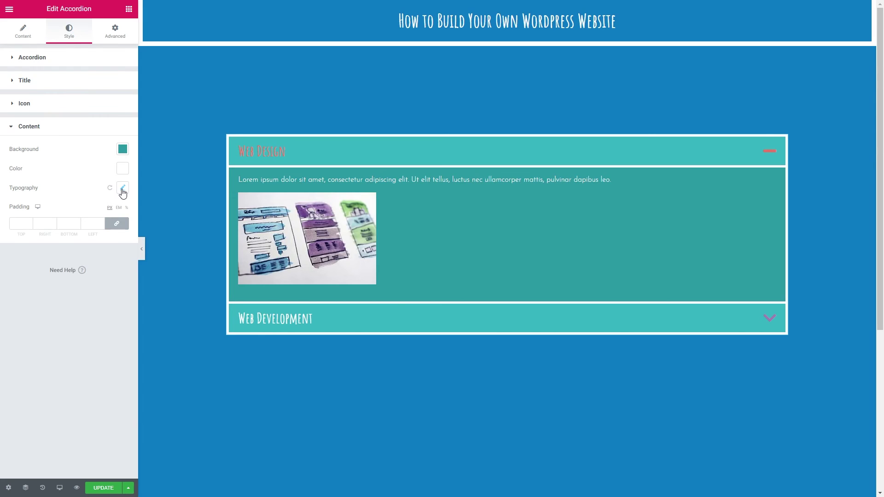
Try a linked content padding of 43 px on all four sides, and clear the padding values
left_click(29, 224)
left_click(29, 224)
left_click(29, 223)
left_click(28, 223)
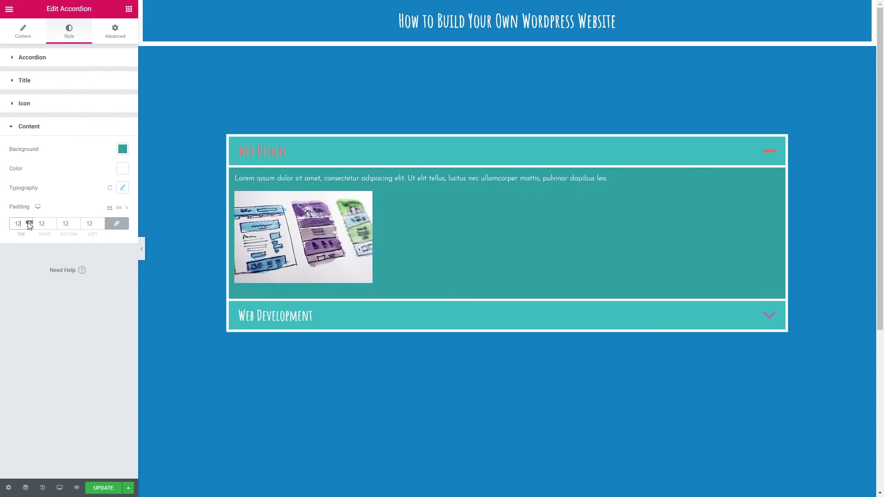
left_click_drag(29, 223, 29, 223)
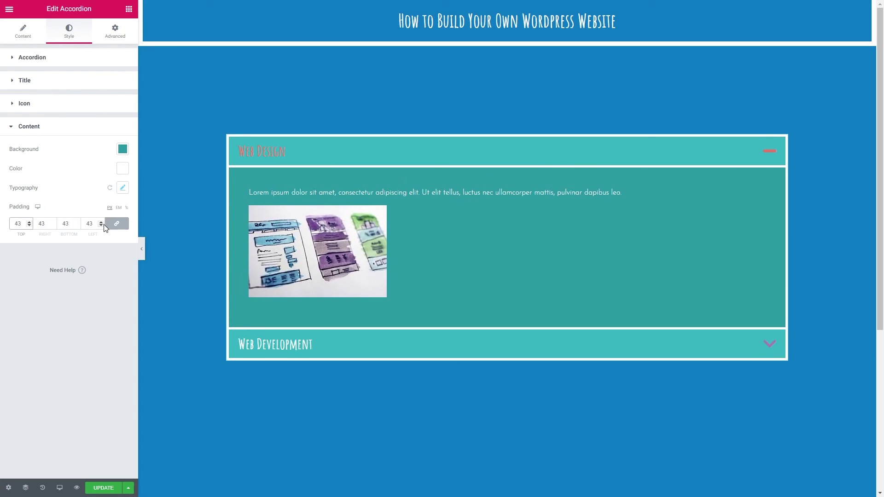
double_click(84, 224)
key("BackSpace")
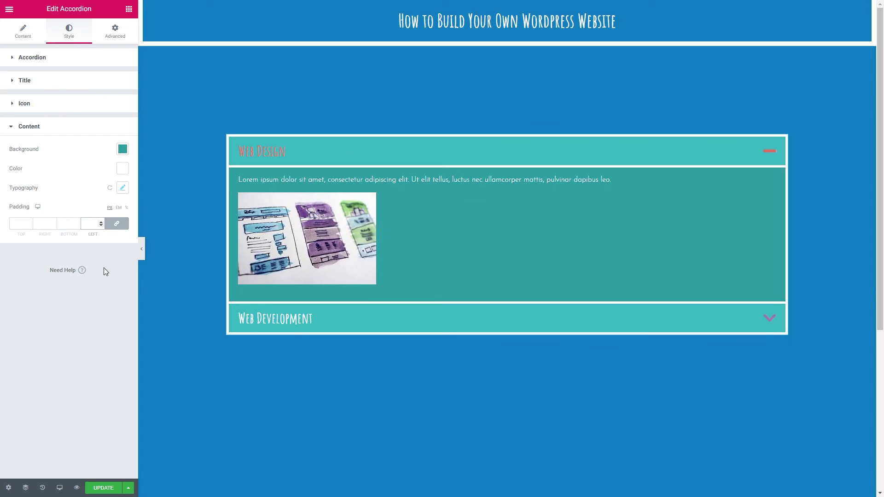
Preview the accordion with the editor panel hidden, alternately expanding the Web Development and Web Design items, and restore the panel
left_click(141, 253)
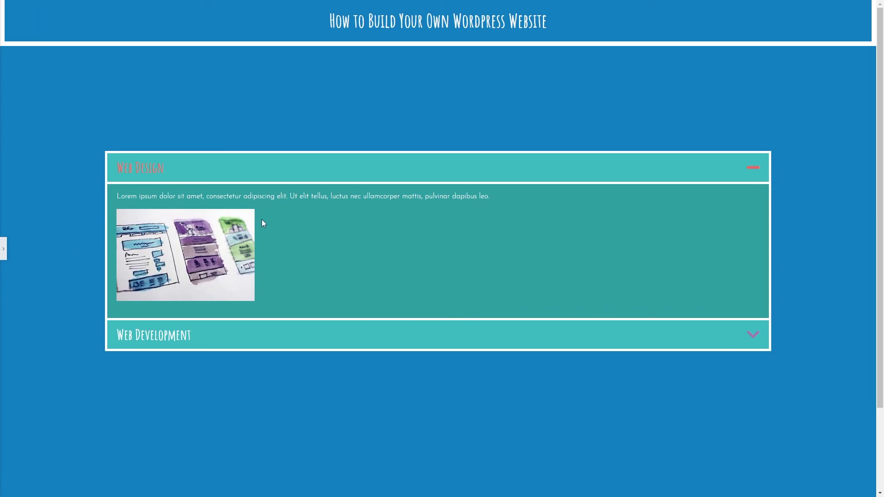
left_click(429, 333)
left_click(458, 177)
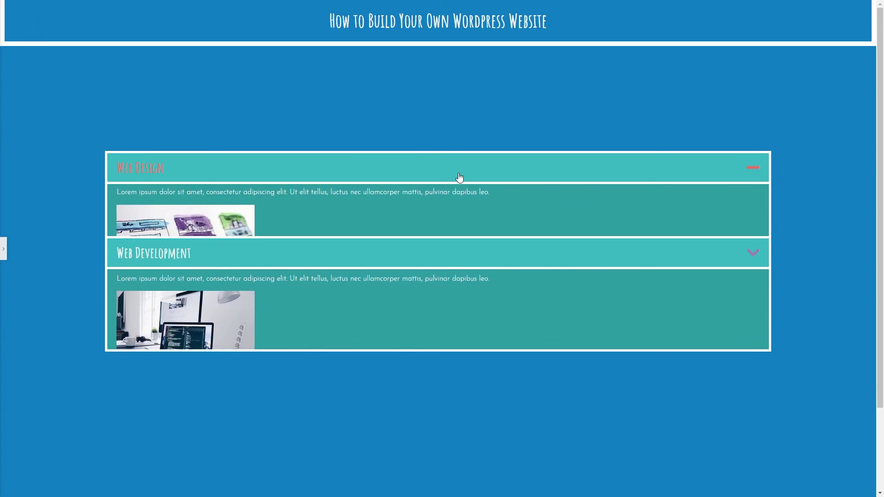
left_click(428, 333)
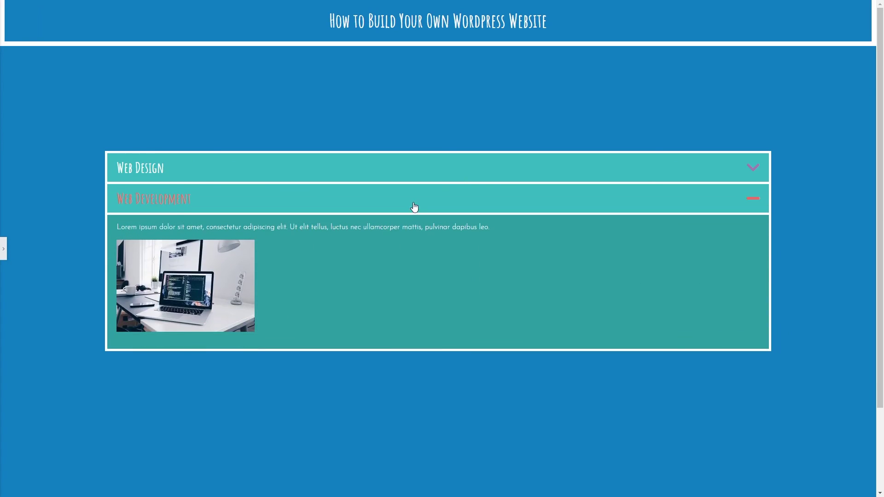
left_click(416, 177)
left_click(4, 249)
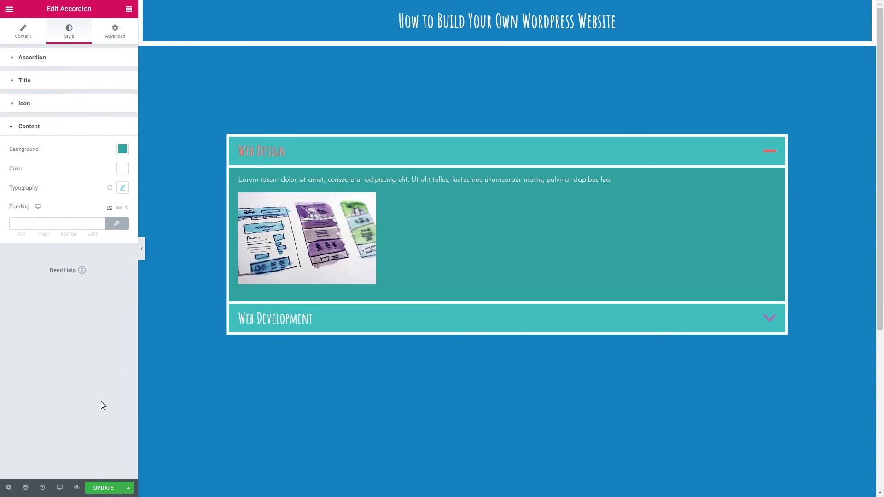
Update the page to save the accordion and its styling
left_click(106, 488)
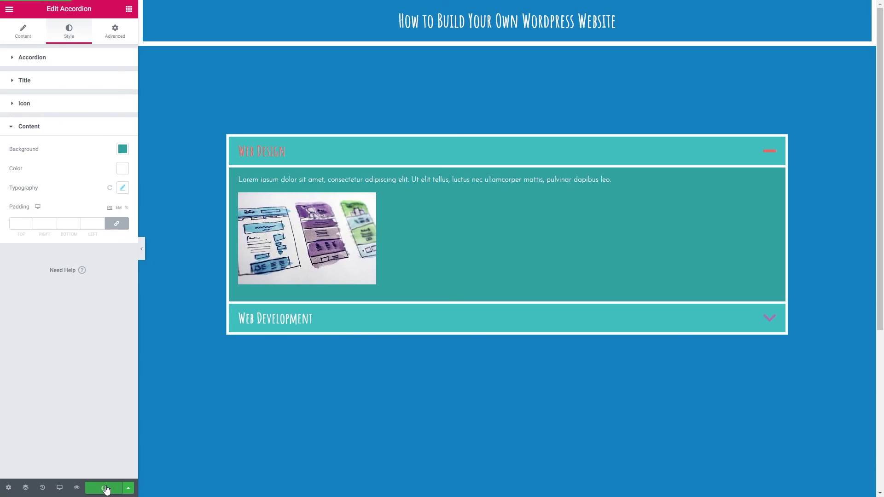